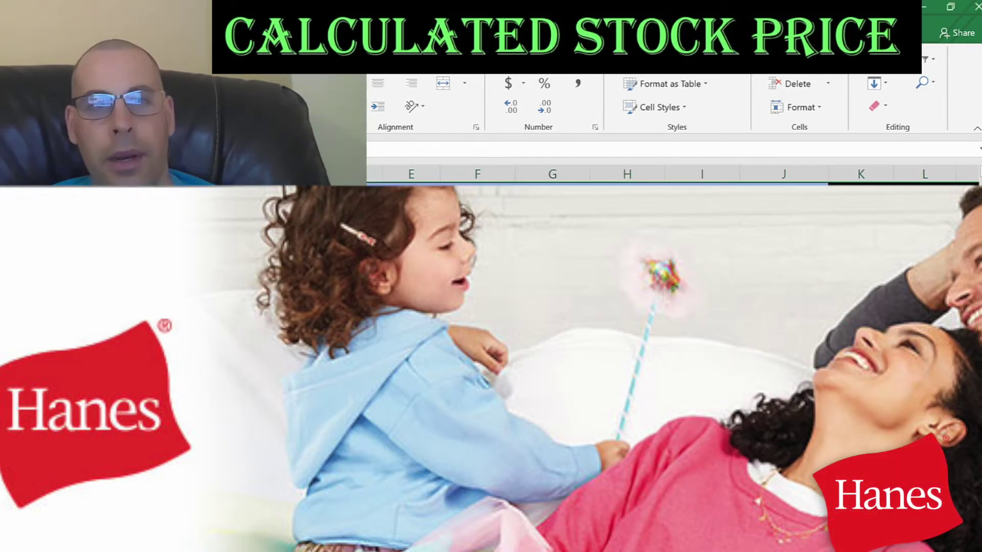
Highlight the 5.56B market cap on HBI's Yahoo Finance summary page
{"action": "left_click", "coordinate": [702, 205]}
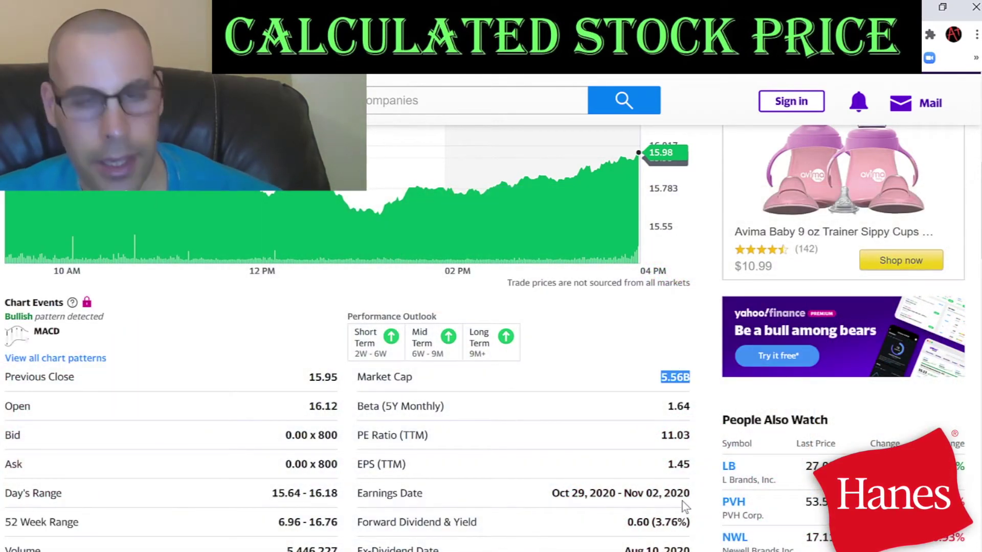
Enter 5.56 as HBI's market cap so the DCF sheet shows 5,560
{"action": "key", "text": "alt+Tab"}
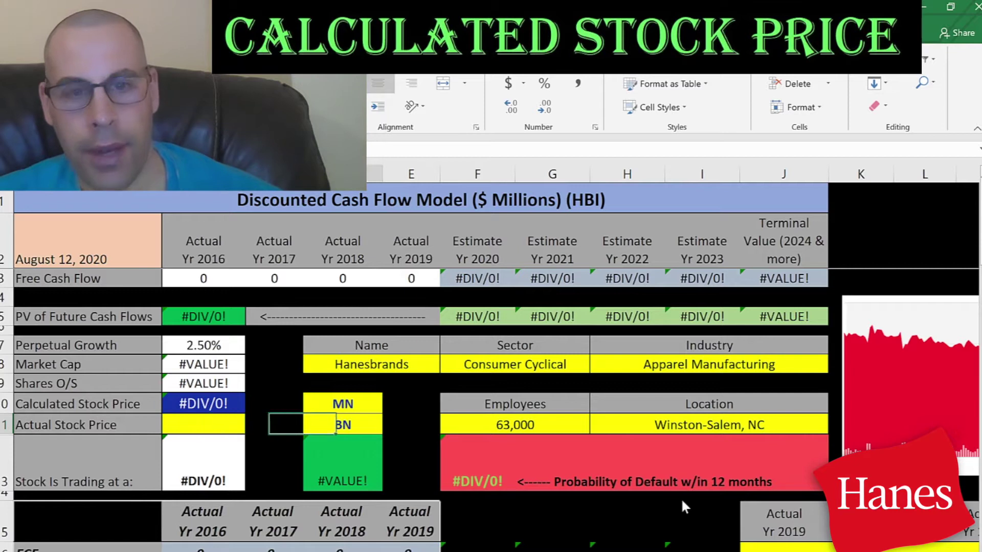
{"action": "type", "text": "5.56"}
{"action": "key", "text": "Return"}
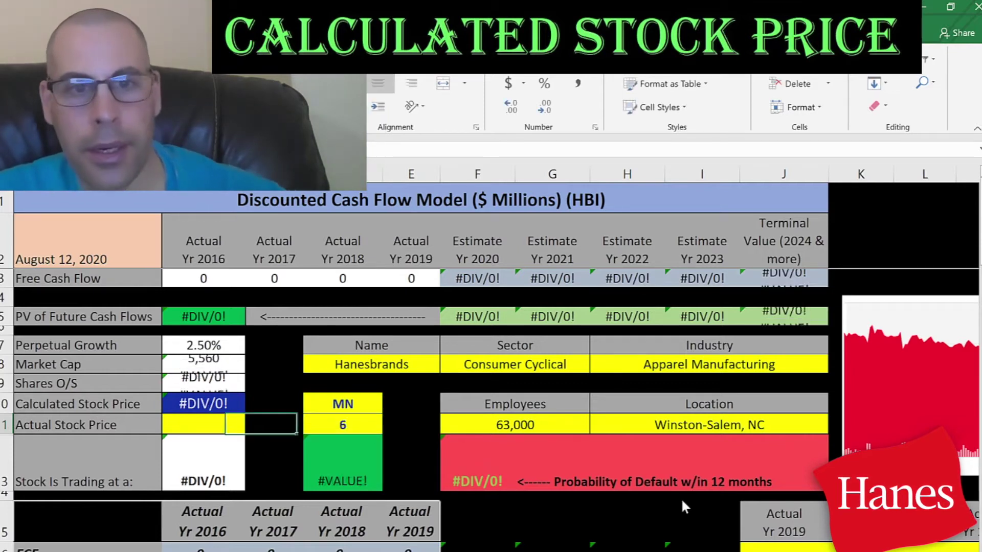
Copy the 15.97 closing price into Actual Stock Price and select the 2019 free cash flow cell
{"action": "key", "text": "alt+Tab"}
{"action": "scroll", "coordinate": [681, 502], "scroll_direction": "up", "scroll_amount": 3}
{"action": "scroll", "coordinate": [685, 508], "scroll_direction": "up", "scroll_amount": 2}
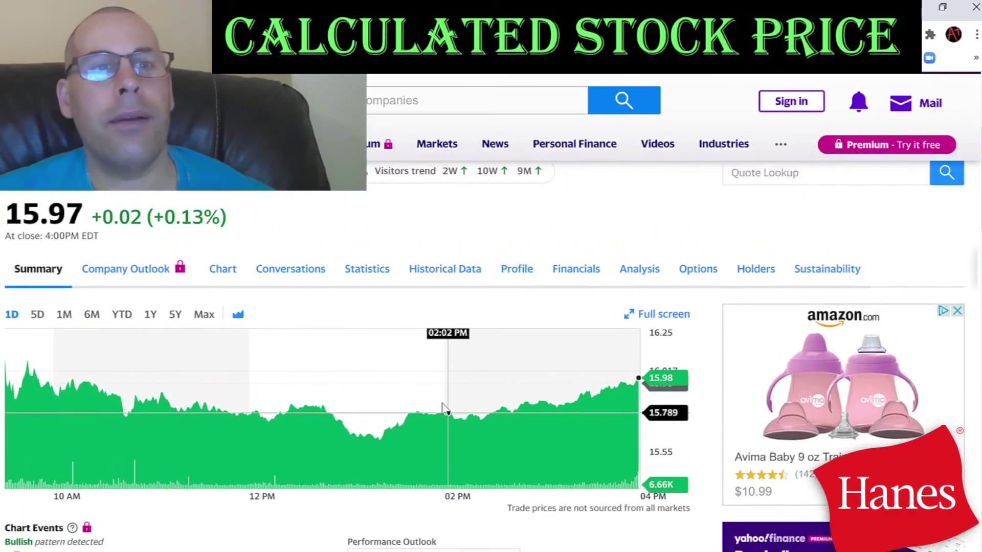
{"action": "double_click", "coordinate": [70, 228]}
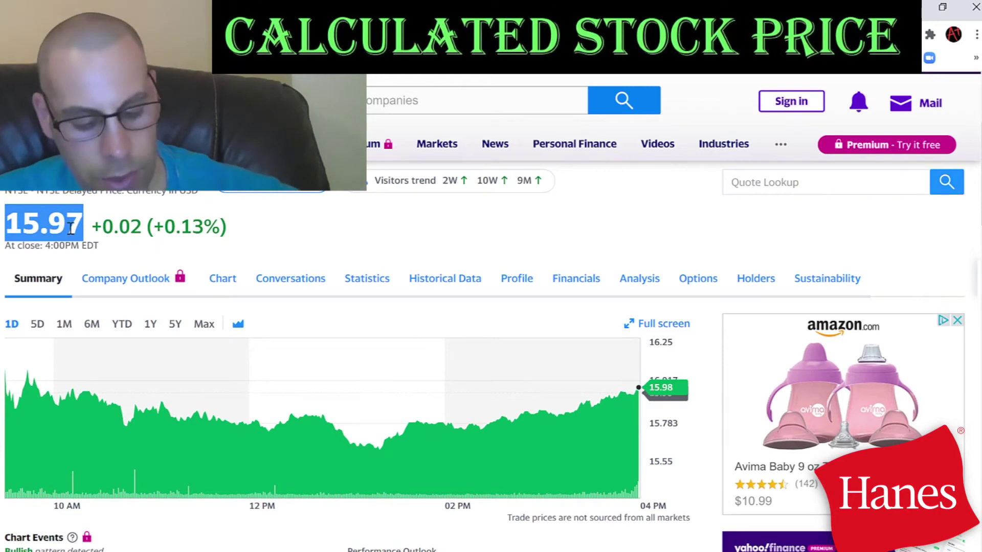
{"action": "key", "text": "ctrl+c"}
{"action": "key", "text": "alt+Tab"}
{"action": "key", "text": "ctrl+v"}
{"action": "key", "text": "Return"}
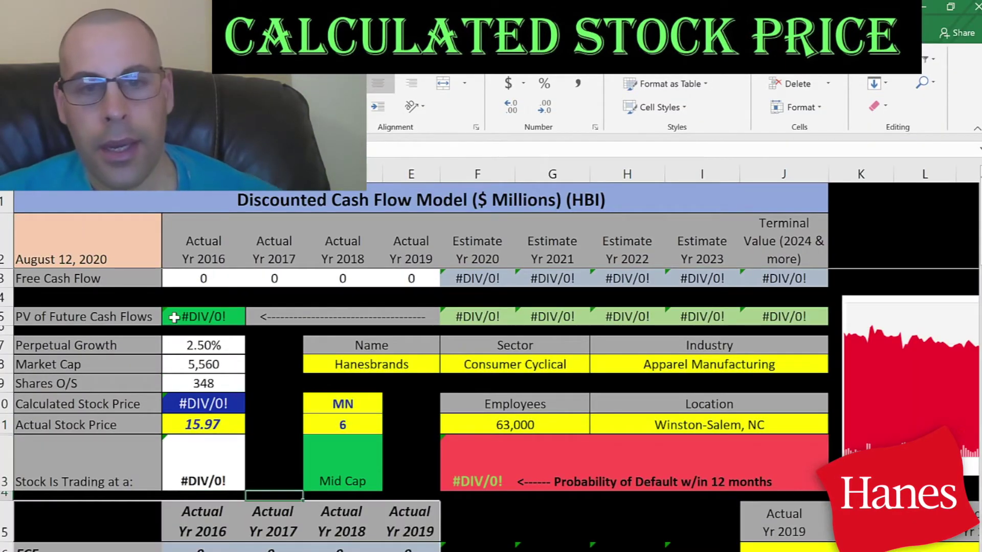
{"action": "scroll", "coordinate": [603, 307], "scroll_direction": "down", "scroll_amount": 3}
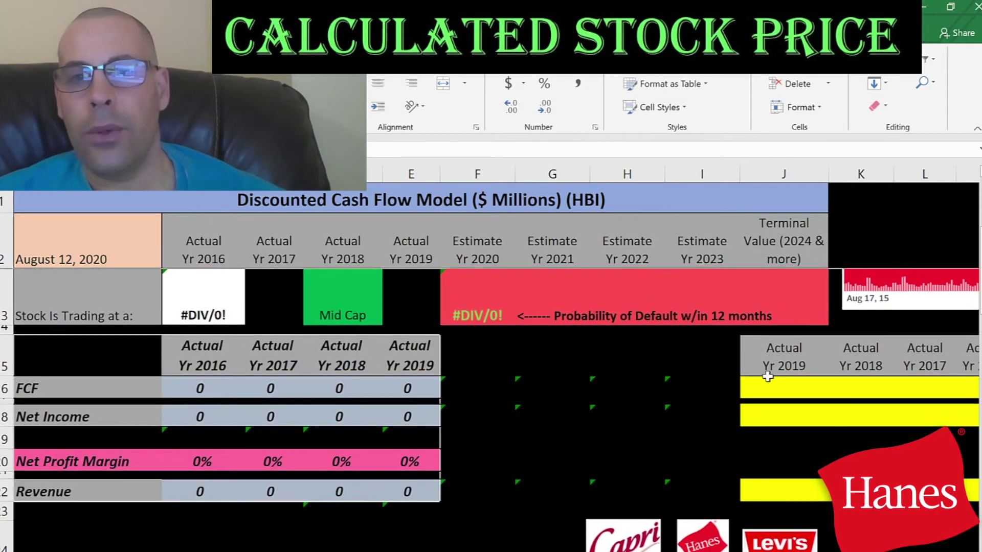
{"action": "left_click", "coordinate": [774, 387]}
{"action": "key", "text": "alt+Tab"}
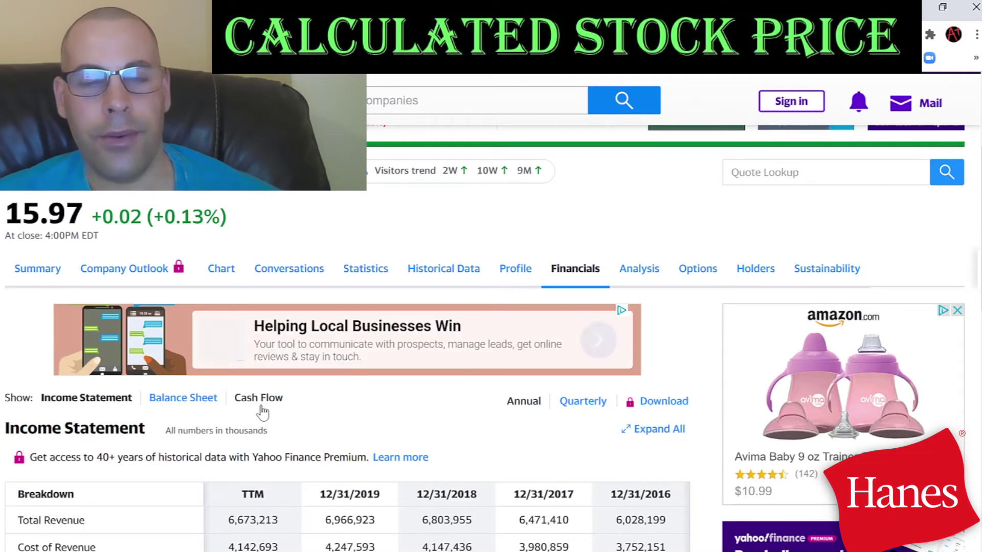
Select HBI's 2016–2019 free cash flow values on Yahoo's cash flow statement
{"action": "left_click", "coordinate": [258, 398]}
{"action": "scroll", "coordinate": [381, 326], "scroll_direction": "down", "scroll_amount": 9}
{"action": "left_click_drag", "start_coordinate": [310, 317], "coordinate": [568, 313]}
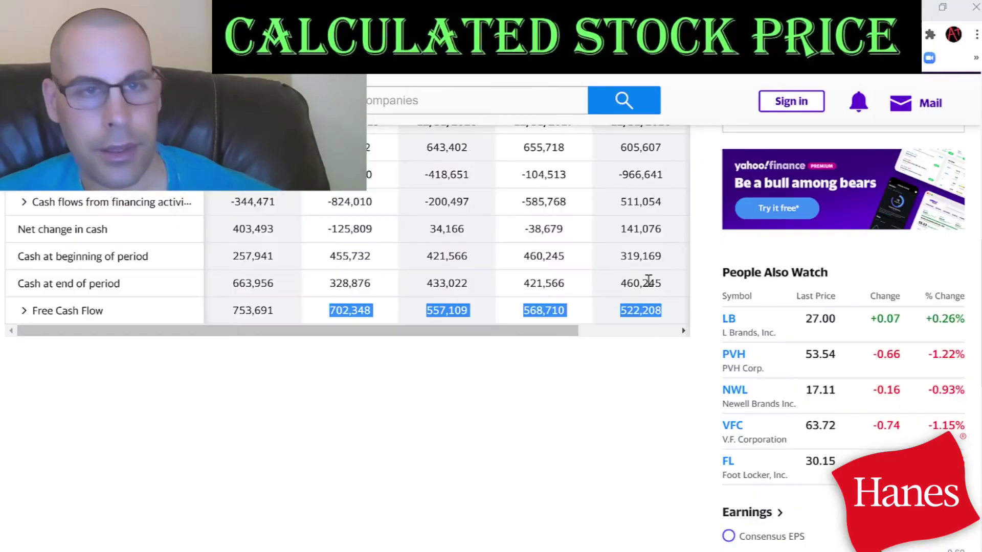
{"action": "scroll", "coordinate": [646, 287], "scroll_direction": "up", "scroll_amount": 3}
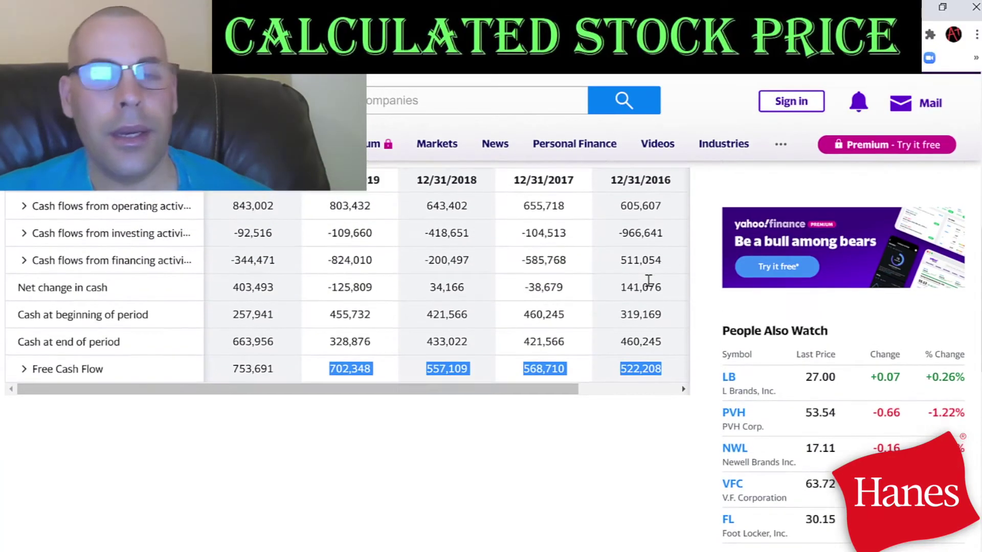
{"action": "scroll", "coordinate": [108, 240], "scroll_direction": "up", "scroll_amount": 1}
Copy 2016–2019 net income from the income statement and paste it as text into the model
{"action": "left_click", "coordinate": [106, 232]}
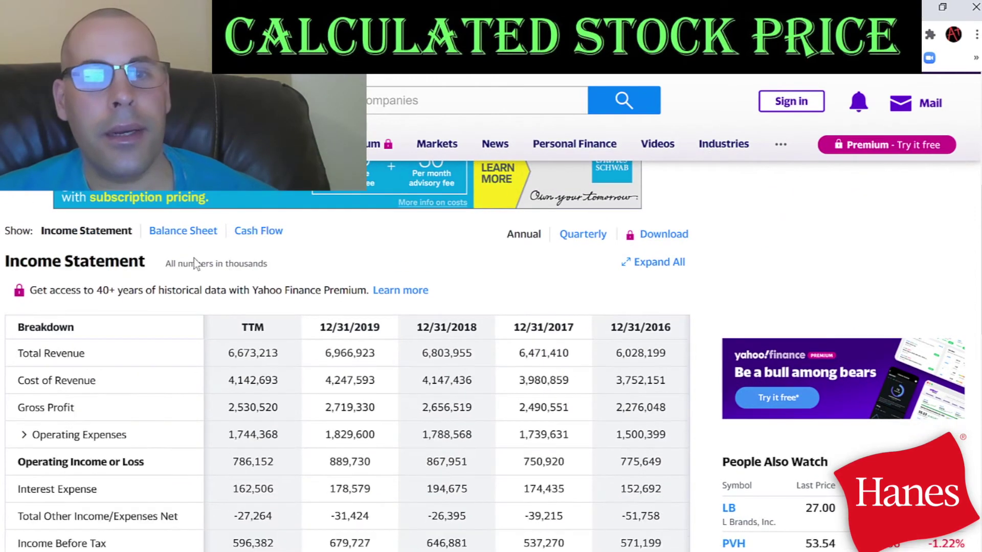
{"action": "scroll", "coordinate": [247, 276], "scroll_direction": "down", "scroll_amount": 5}
{"action": "scroll", "coordinate": [281, 306], "scroll_direction": "down", "scroll_amount": 1}
{"action": "left_click_drag", "start_coordinate": [314, 333], "coordinate": [668, 325]}
{"action": "key", "text": "ctrl+c"}
{"action": "key", "text": "alt+Tab"}
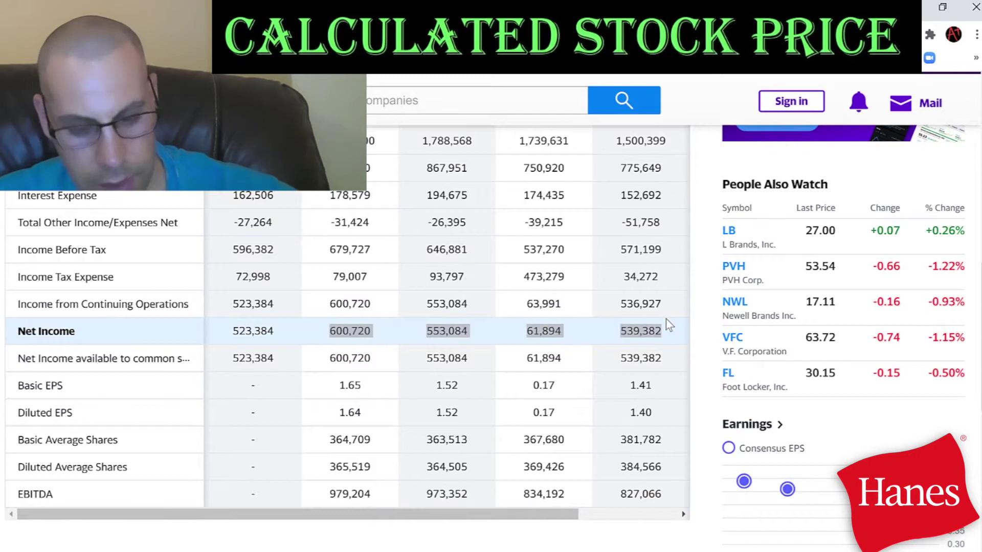
{"action": "key", "text": "shift+F10"}
{"action": "key", "text": "s"}
{"action": "key", "text": "Down"}
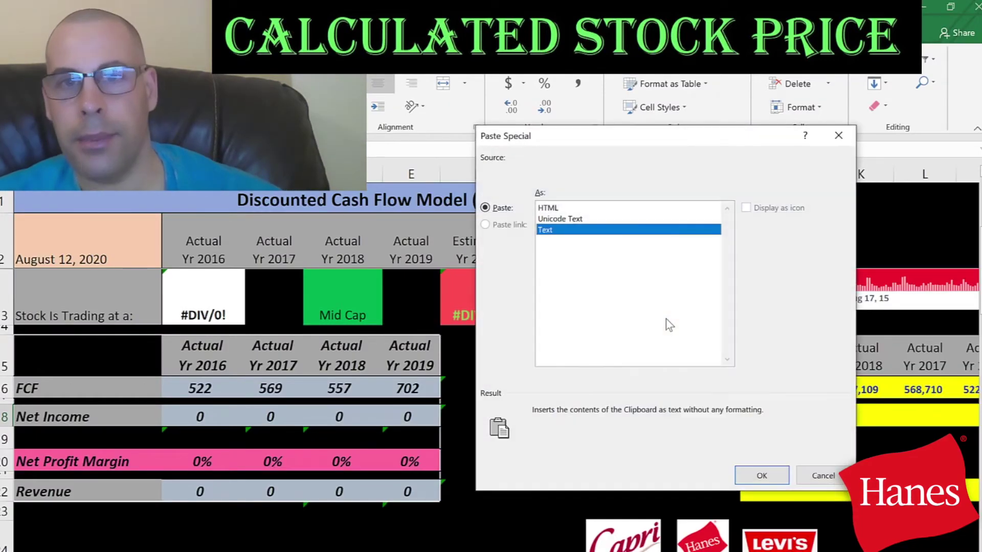
{"action": "key", "text": "Return"}
{"action": "key", "text": "Down"}
{"action": "key", "text": "Down"}
{"action": "key", "text": "Down"}
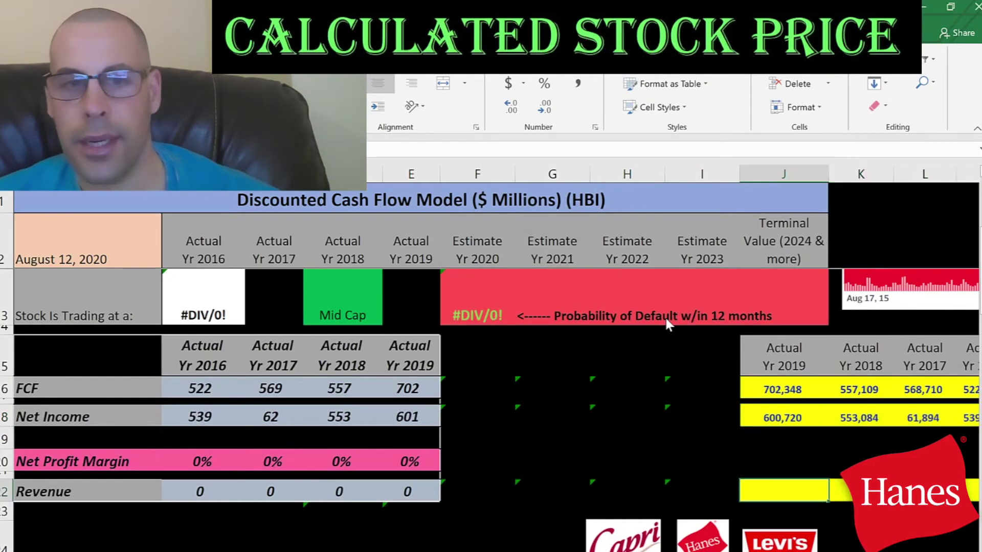
Copy 2016–2019 total revenue and paste it as text into the Revenue row
{"action": "key", "text": "alt+Tab"}
{"action": "scroll", "coordinate": [668, 323], "scroll_direction": "up", "scroll_amount": 2}
{"action": "scroll", "coordinate": [667, 323], "scroll_direction": "up", "scroll_amount": 2}
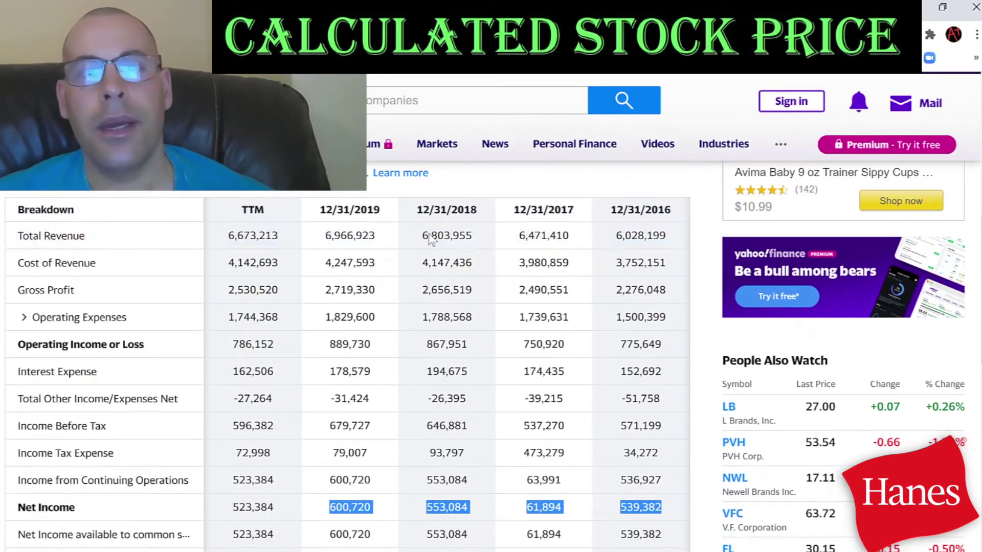
{"action": "left_click_drag", "start_coordinate": [322, 235], "coordinate": [474, 234]}
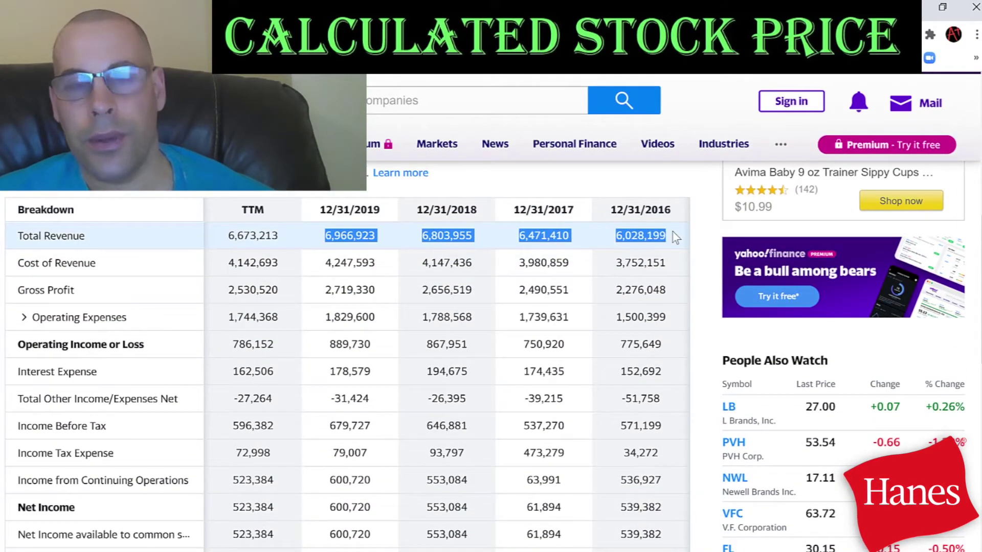
{"action": "key", "text": "ctrl+c"}
{"action": "key", "text": "alt+Tab"}
{"action": "key", "text": "shift+F10"}
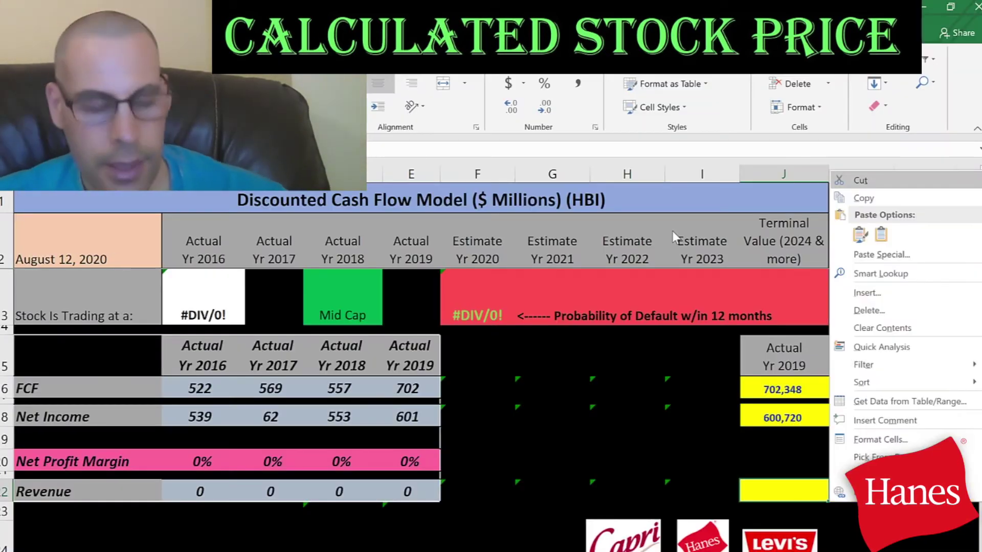
{"action": "key", "text": "s"}
{"action": "key", "text": "Return"}
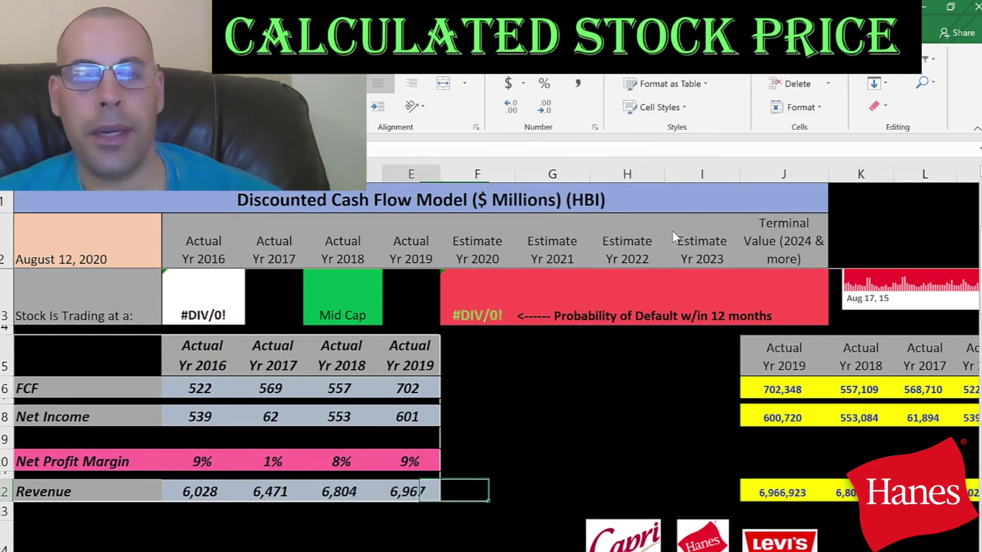
{"action": "key", "text": "Up"}
{"action": "key", "text": "Up"}
{"action": "key", "text": "Up"}
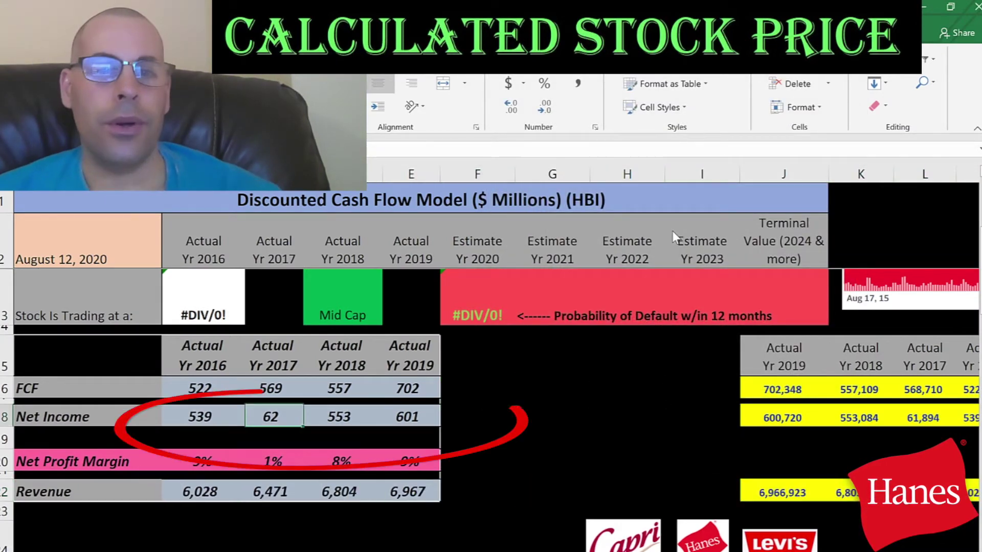
{"action": "key", "text": "Right"}
{"action": "key", "text": "Right"}
{"action": "key", "text": "Left"}
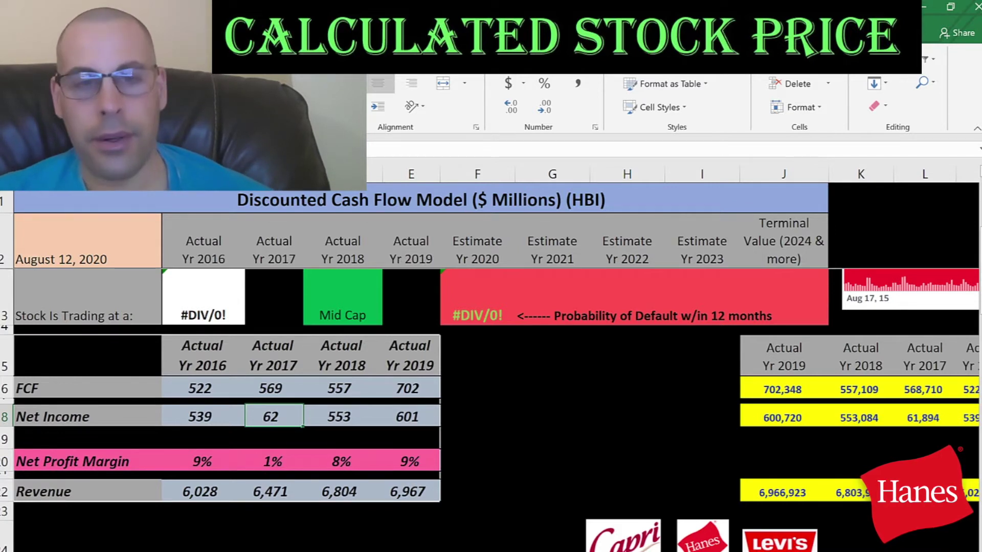
Paste HBI's 2019 interest expense of 178,579 into the model
{"action": "scroll", "coordinate": [286, 337], "scroll_direction": "down", "scroll_amount": 4}
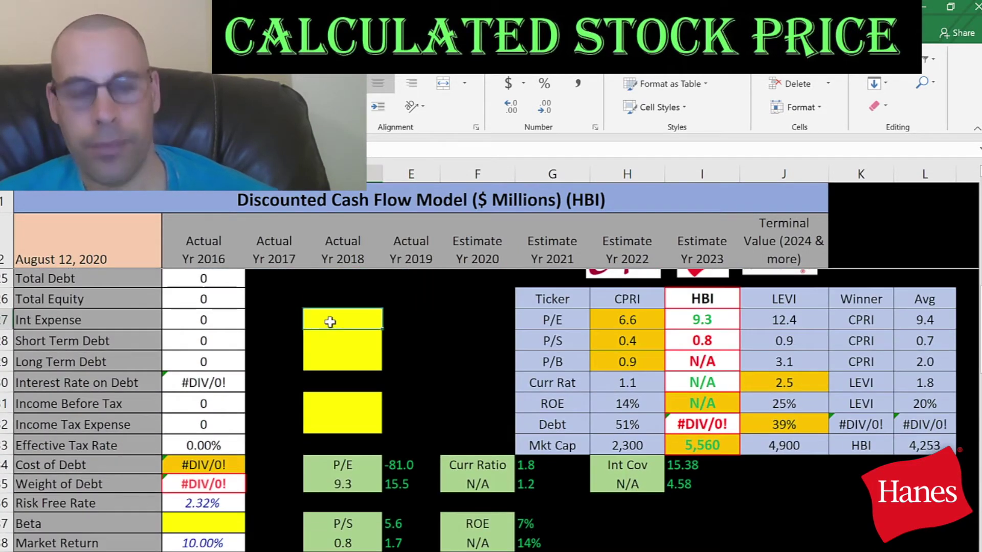
{"action": "key", "text": "alt+Tab"}
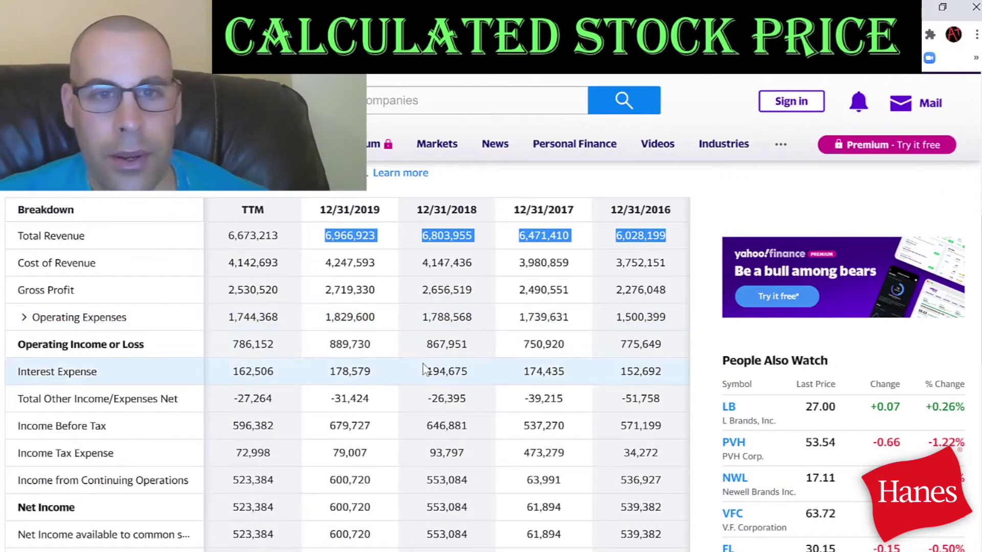
{"action": "left_click", "coordinate": [361, 369]}
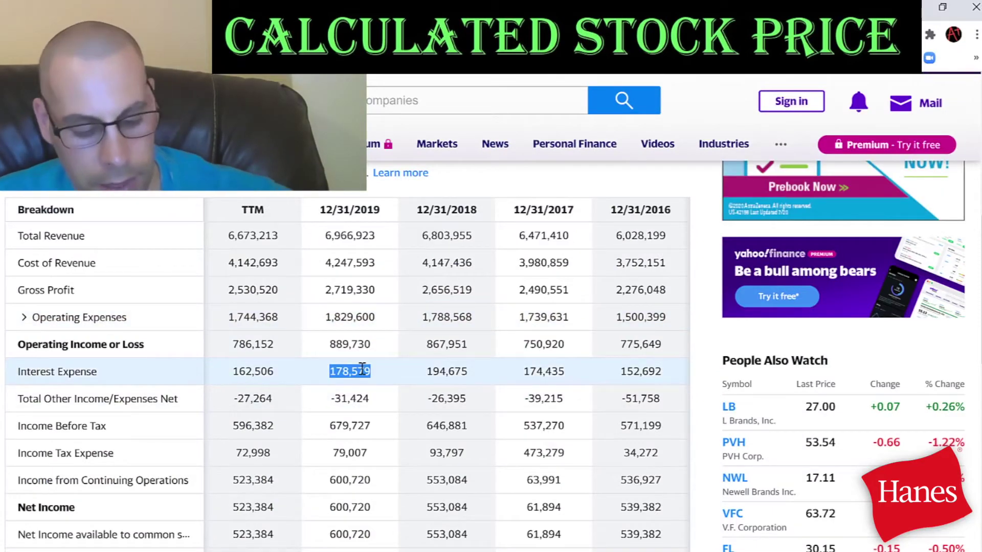
{"action": "key", "text": "ctrl+c"}
{"action": "key", "text": "alt+Tab"}
{"action": "key", "text": "ctrl+v"}
Expand the balance sheet liabilities and enter 2019 current debt of 115,158 below interest expense
{"action": "key", "text": "alt+Tab"}
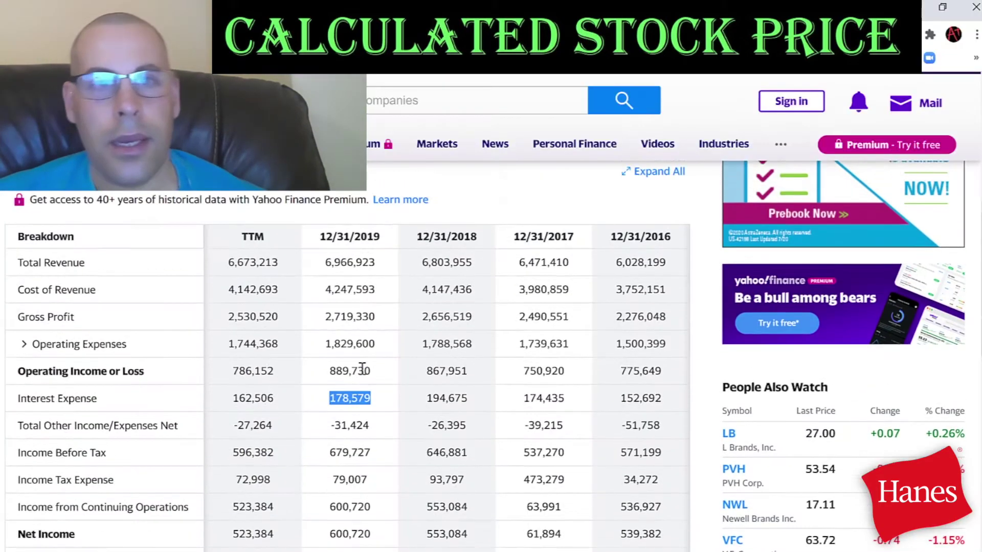
{"action": "left_click", "coordinate": [176, 232]}
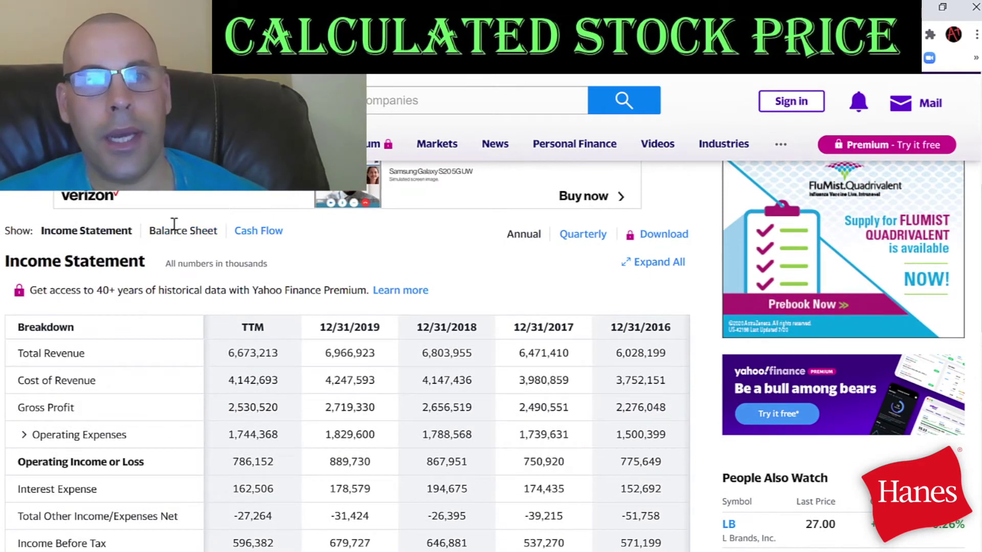
{"action": "left_click", "coordinate": [24, 380]}
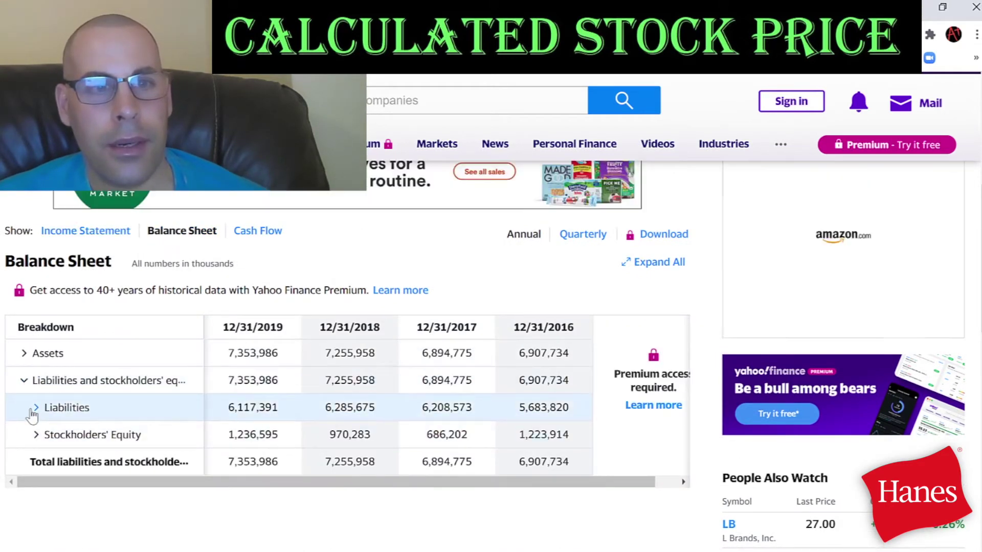
{"action": "left_click", "coordinate": [35, 408]}
{"action": "left_click", "coordinate": [48, 462]}
{"action": "left_click", "coordinate": [48, 435]}
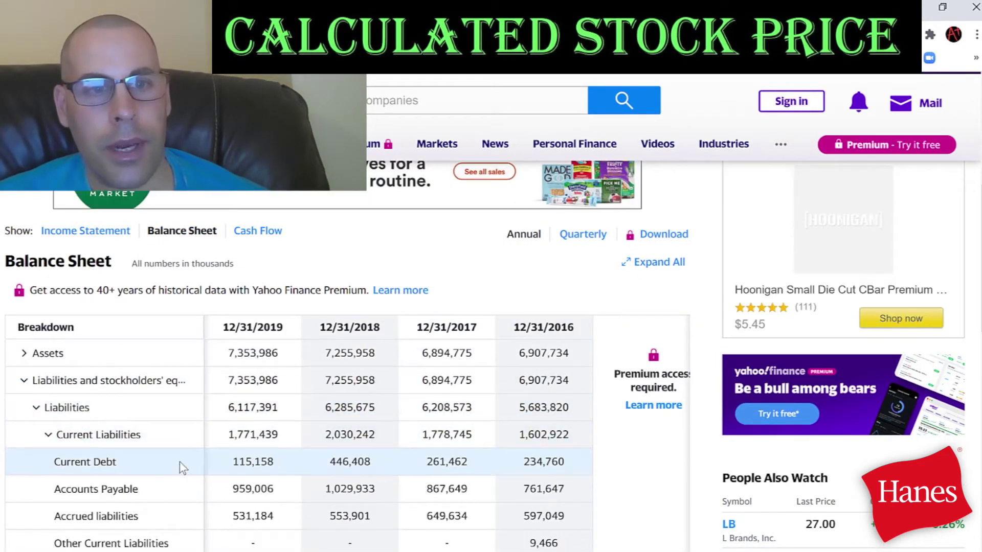
{"action": "double_click", "coordinate": [253, 463]}
{"action": "key", "text": "alt+Tab"}
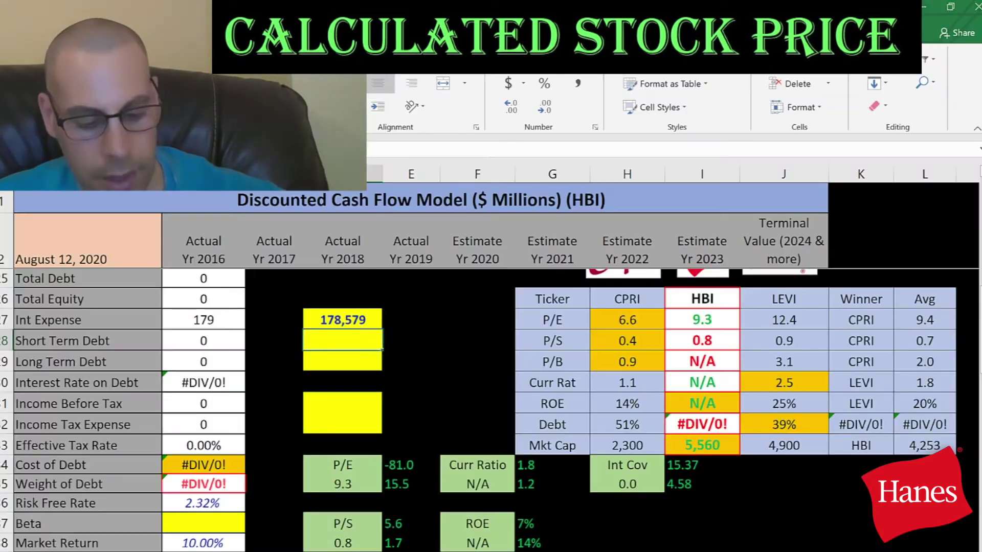
{"action": "key", "text": "ctrl+v"}
{"action": "key", "text": "alt+Tab"}
Paste the 2019 long-term debt figure 3,256,870 into the yellow Long Term Debt cell
{"action": "scroll", "coordinate": [251, 446], "scroll_direction": "down", "scroll_amount": 1}
{"action": "scroll", "coordinate": [251, 446], "scroll_direction": "down", "scroll_amount": 3}
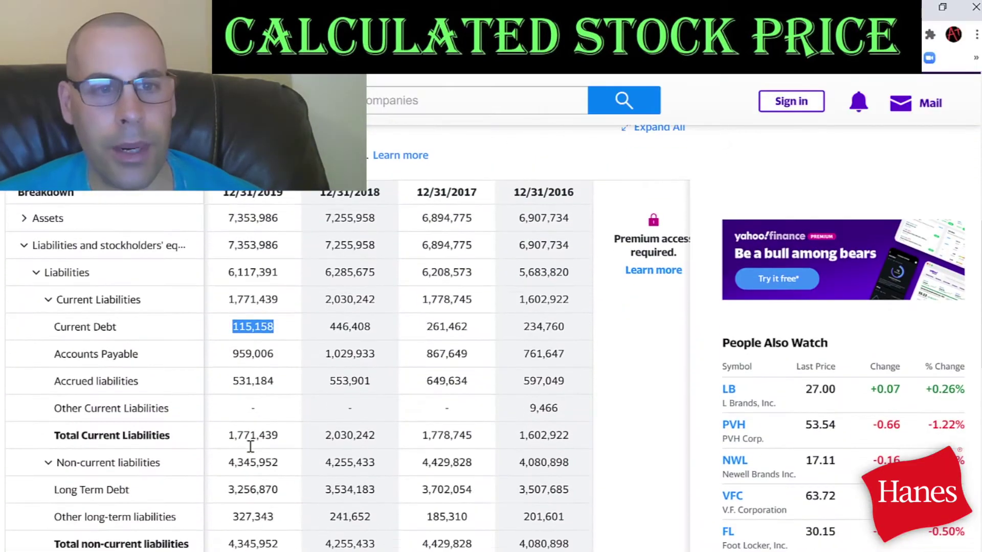
{"action": "double_click", "coordinate": [264, 476]}
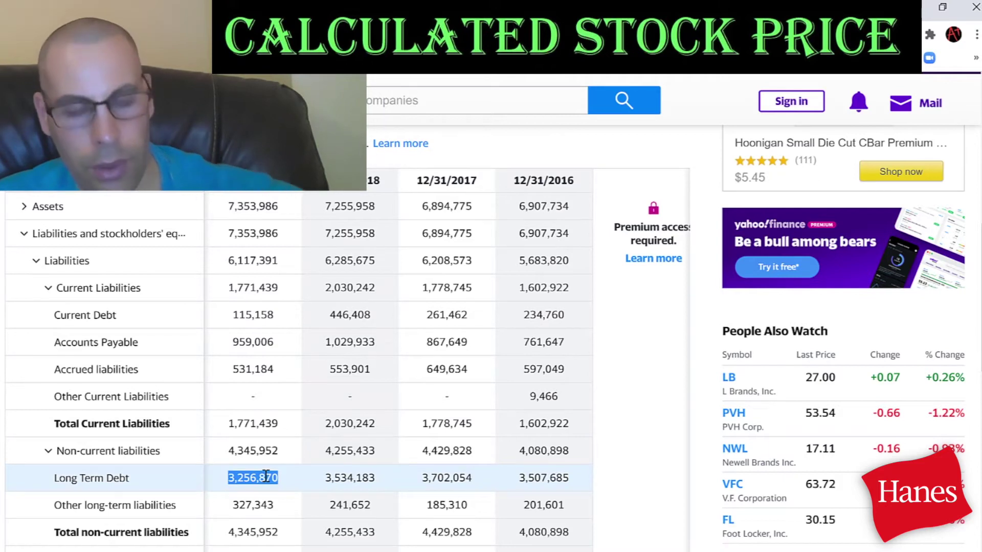
{"action": "key", "text": "alt+Tab"}
{"action": "key", "text": "ctrl+v"}
{"action": "key", "text": "Down"}
{"action": "key", "text": "Down"}
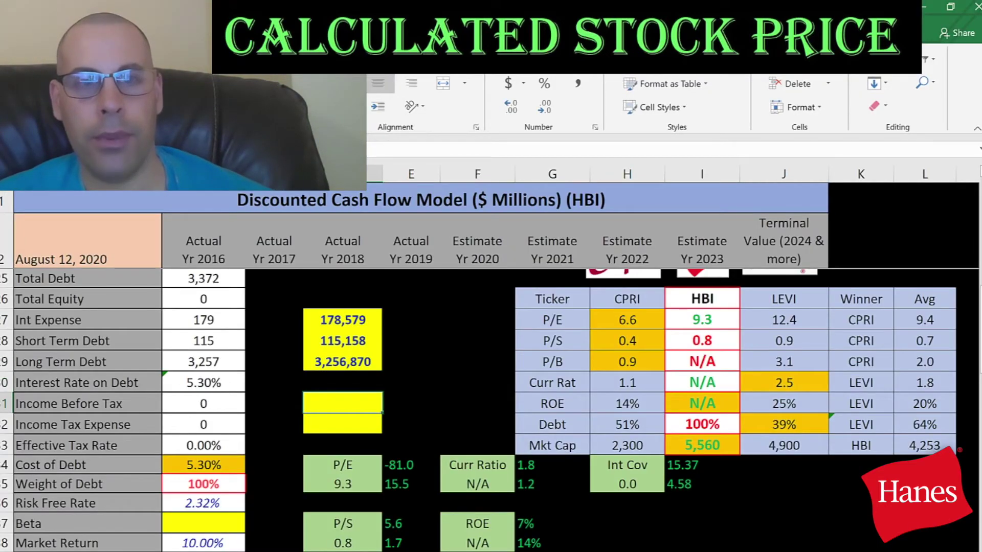
{"action": "key", "text": "alt+Tab"}
{"action": "scroll", "coordinate": [66, 262], "scroll_direction": "up", "scroll_amount": 3}
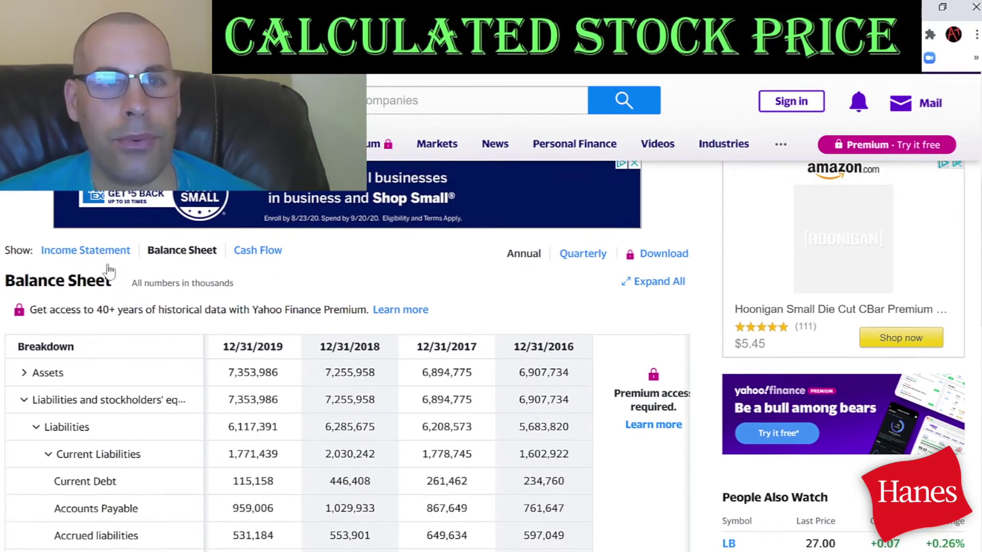
Paste HBI's 2019 income before tax of 679,727 into the model
{"action": "left_click", "coordinate": [66, 262]}
{"action": "scroll", "coordinate": [236, 287], "scroll_direction": "down", "scroll_amount": 5}
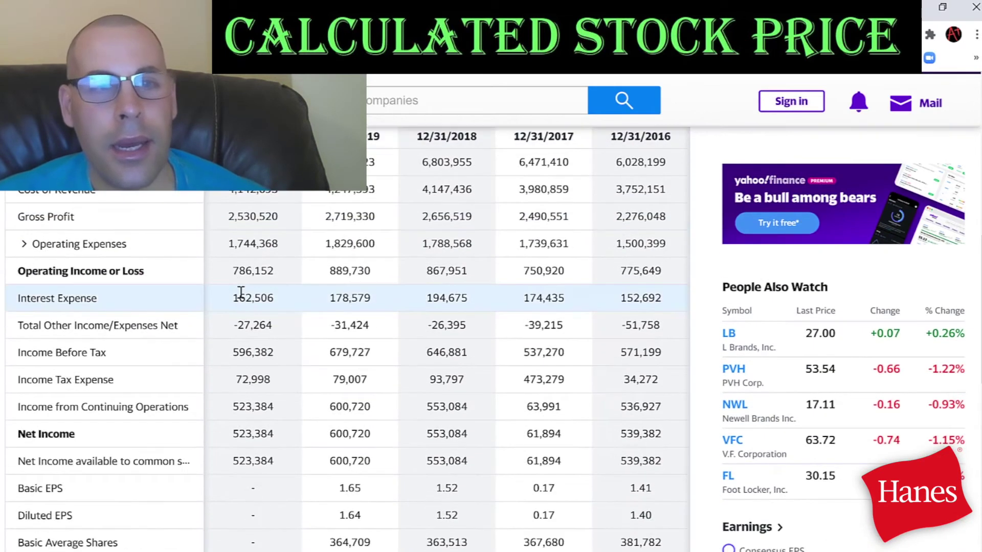
{"action": "double_click", "coordinate": [347, 352]}
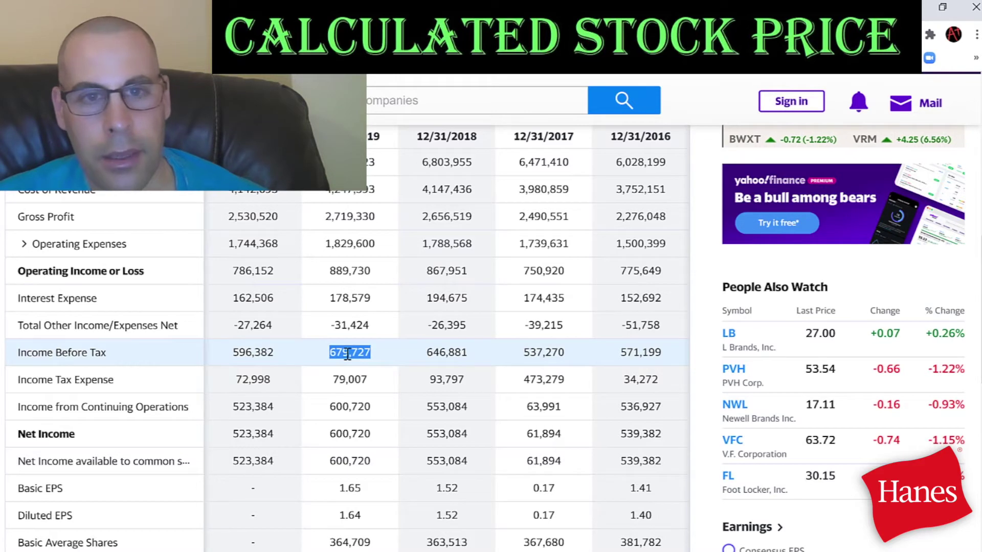
{"action": "key", "text": "alt+Tab"}
{"action": "key", "text": "ctrl+v"}
Enter 79,007 income tax expense and check the 11.62% tax rate and 4.68% cost of debt
{"action": "key", "text": "alt+Tab"}
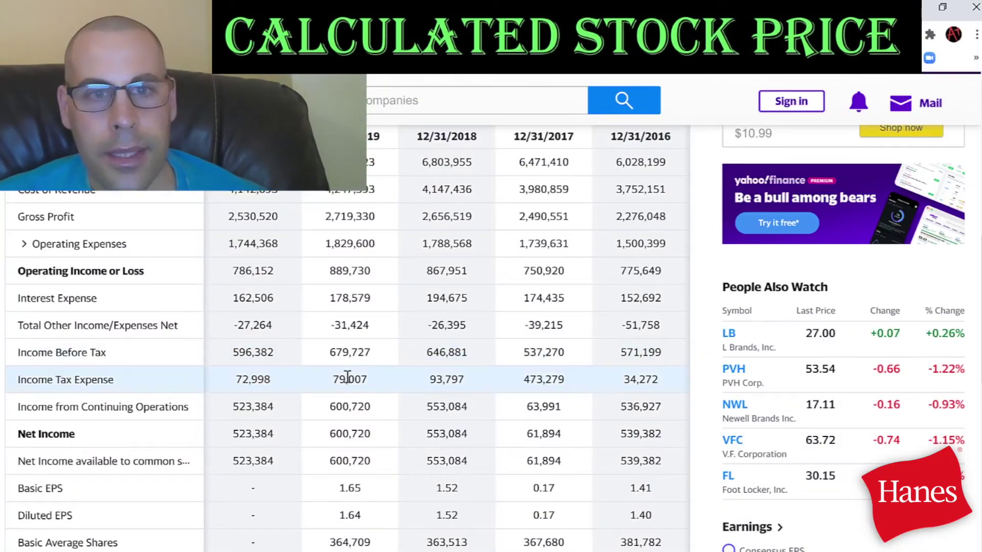
{"action": "key", "text": "alt+Tab"}
{"action": "key", "text": "ctrl+v"}
{"action": "left_click", "coordinate": [204, 445]}
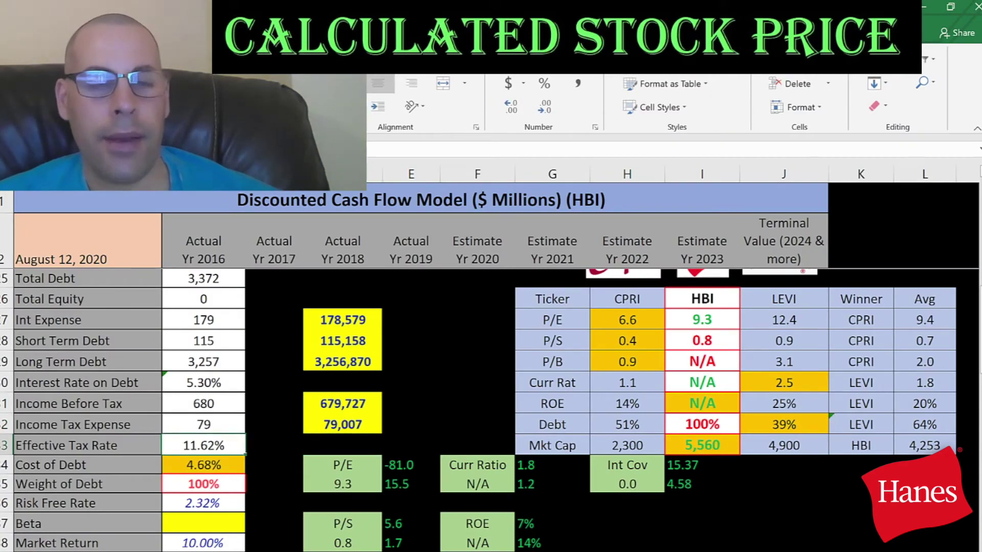
{"action": "left_click", "coordinate": [203, 465]}
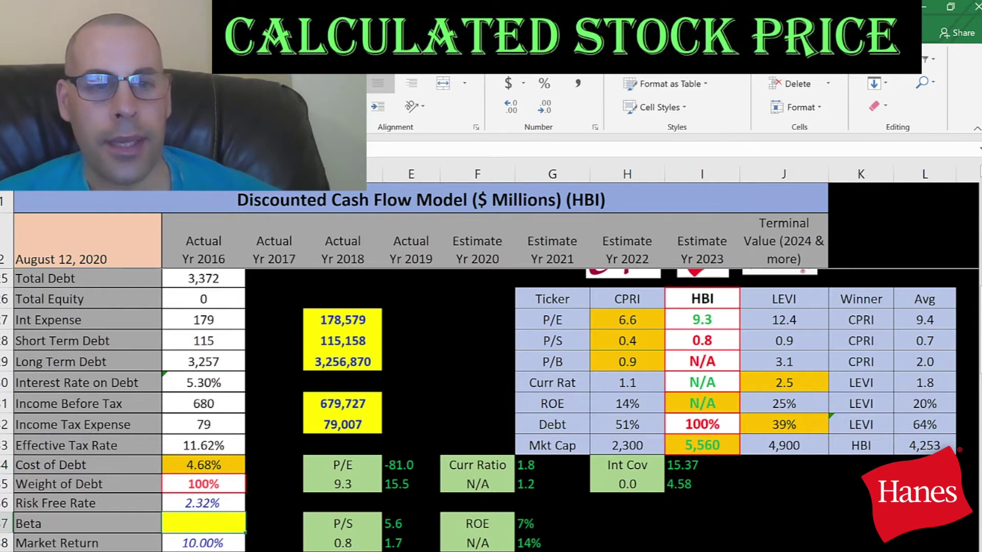
{"action": "key", "text": "alt+Tab"}
Read HBI's 5Y monthly beta on the Summary page and enter 1.64 in the Beta row
{"action": "scroll", "coordinate": [109, 331], "scroll_direction": "up", "scroll_amount": 5}
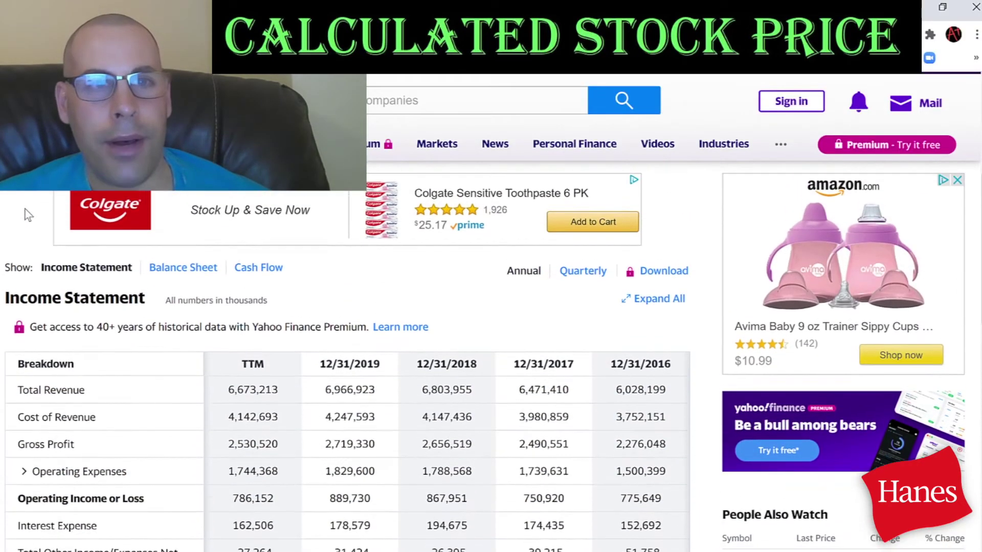
{"action": "left_click", "coordinate": [37, 236]}
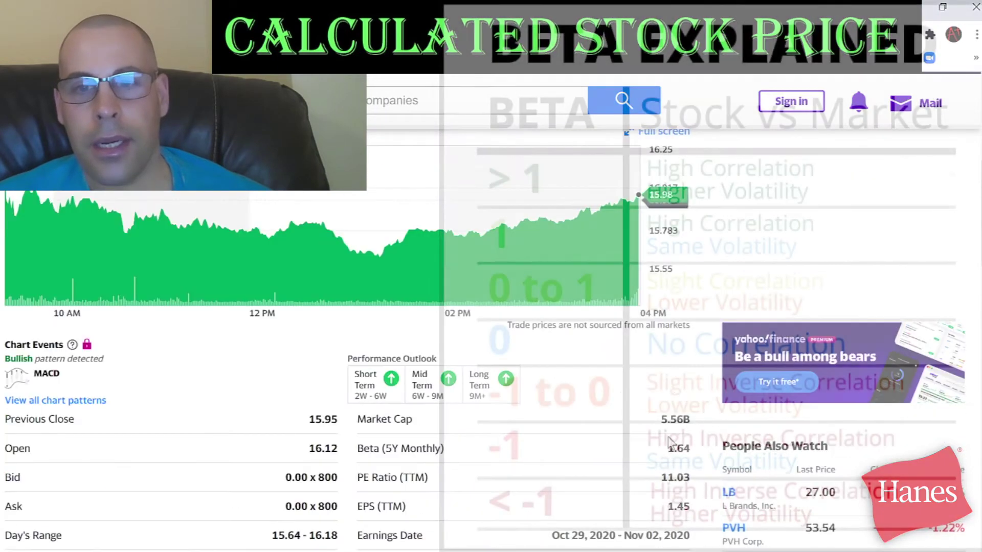
{"action": "scroll", "coordinate": [670, 440], "scroll_direction": "down", "scroll_amount": 1}
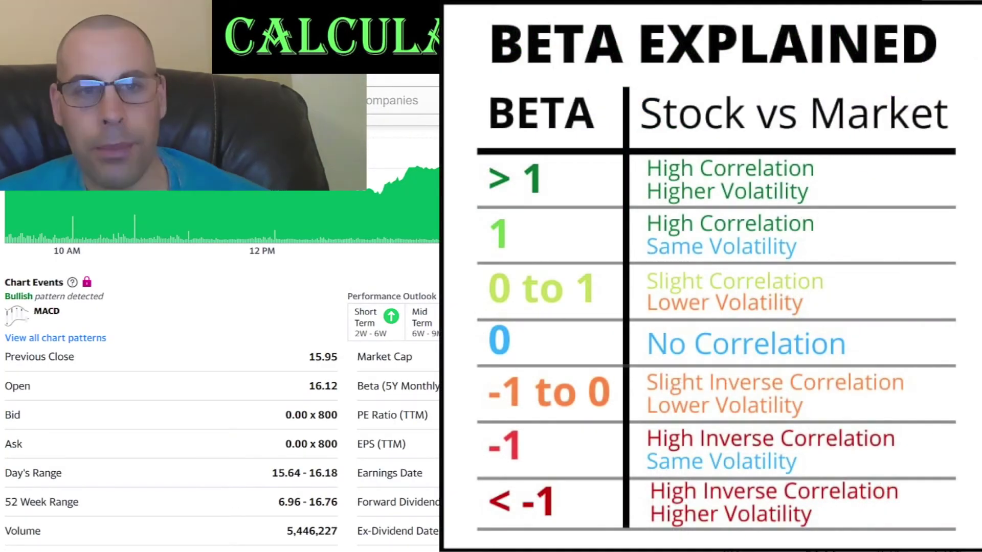
{"action": "key", "text": "alt+Tab"}
{"action": "type", "text": "1.64"}
{"action": "key", "text": "Return"}
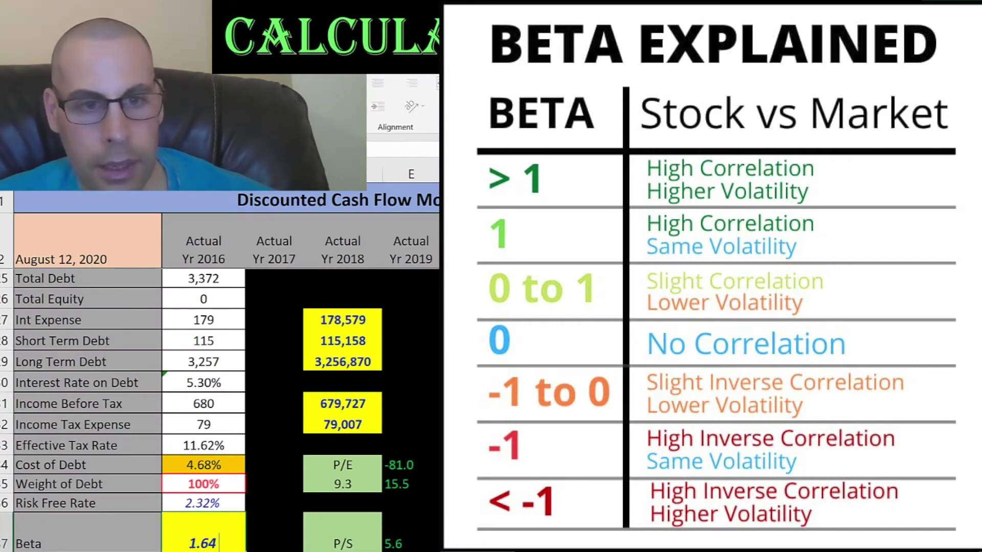
Restore the Beta row's height, review the sheet, and scroll back up Yahoo's HBI Financials page
{"action": "key", "text": "BackSpace"}
{"action": "scroll", "coordinate": [661, 540], "scroll_direction": "down", "scroll_amount": 1}
{"action": "scroll", "coordinate": [441, 453], "scroll_direction": "down", "scroll_amount": 3}
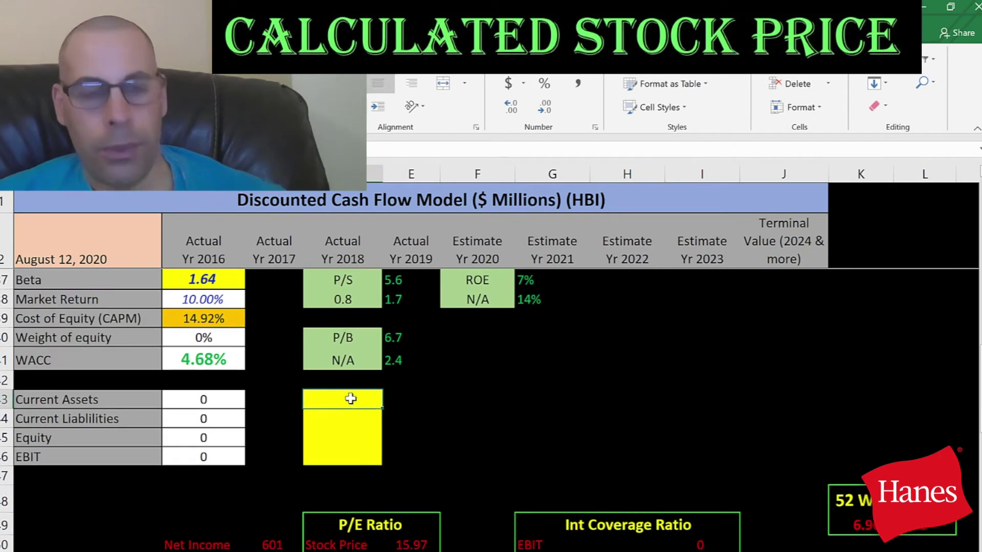
{"action": "key", "text": "alt+Tab"}
{"action": "scroll", "coordinate": [427, 377], "scroll_direction": "up", "scroll_amount": 1}
{"action": "scroll", "coordinate": [427, 377], "scroll_direction": "up", "scroll_amount": 5}
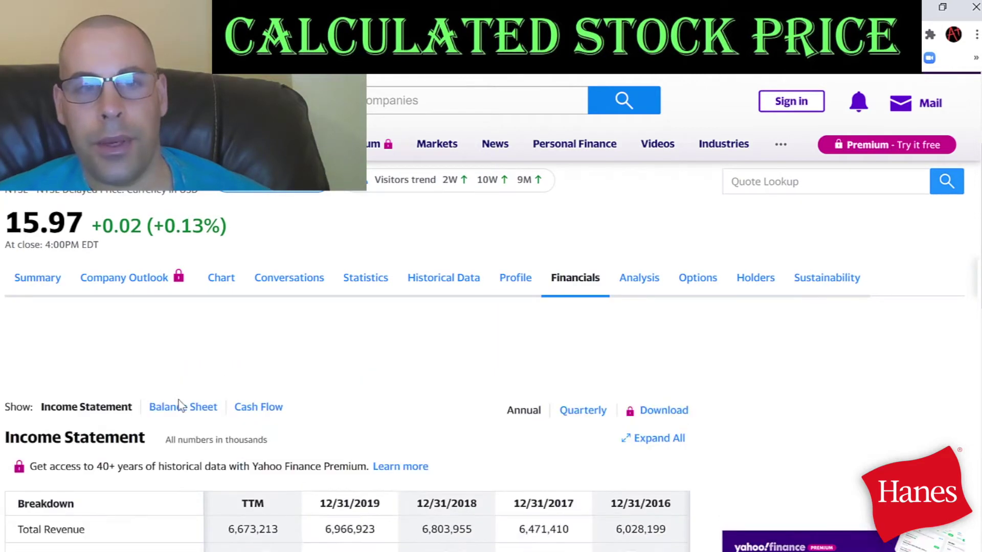
Enter HBI's 2019 current assets of 3,224,565 from the balance sheet
{"action": "left_click", "coordinate": [155, 415]}
{"action": "scroll", "coordinate": [256, 404], "scroll_direction": "down", "scroll_amount": 3}
{"action": "double_click", "coordinate": [254, 409]}
{"action": "key", "text": "ctrl+c"}
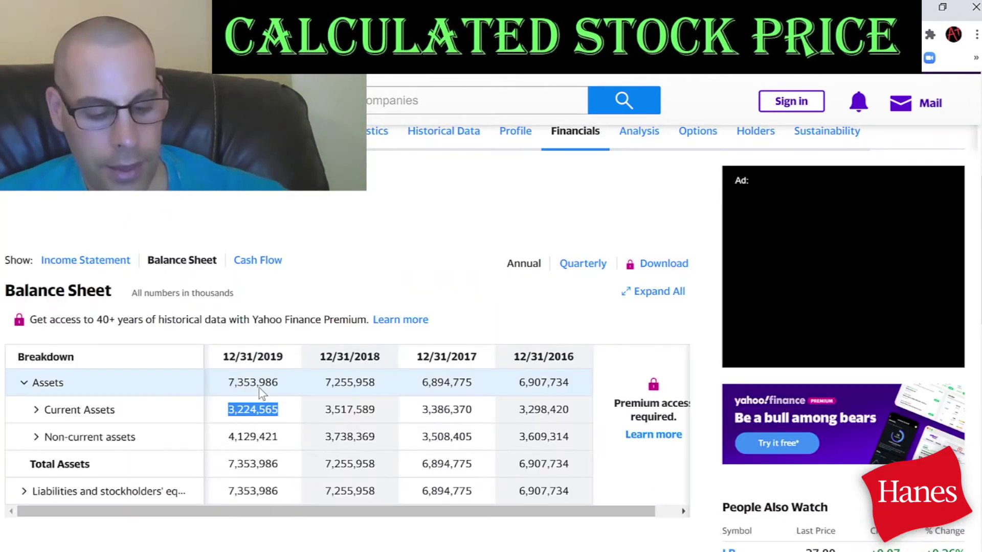
{"action": "key", "text": "alt+Tab"}
{"action": "key", "text": "F2"}
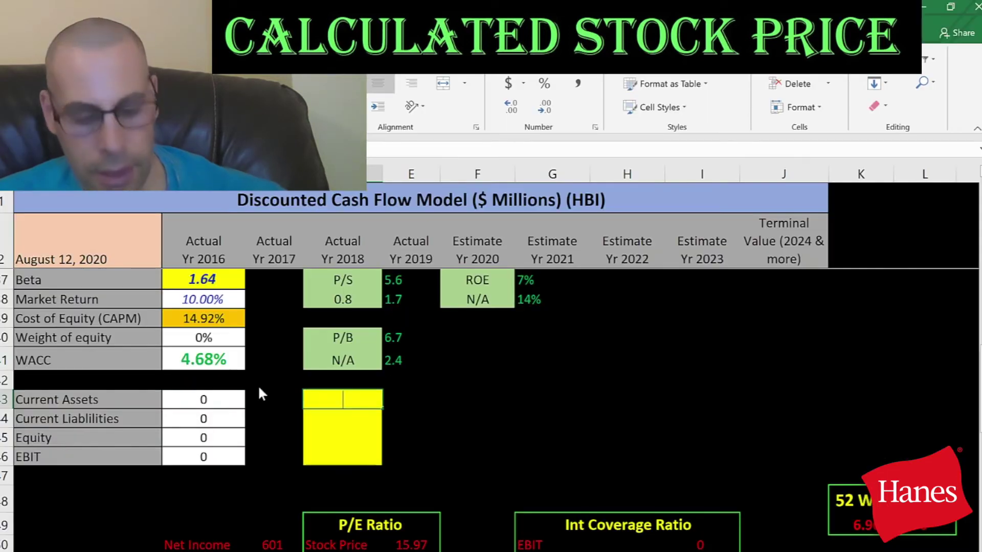
{"action": "key", "text": "ctrl+v"}
Expand the balance sheet breakdowns and bring 2019 current liabilities of 1,771,439 into the model
{"action": "key", "text": "alt+Tab"}
{"action": "scroll", "coordinate": [149, 318], "scroll_direction": "down", "scroll_amount": 1}
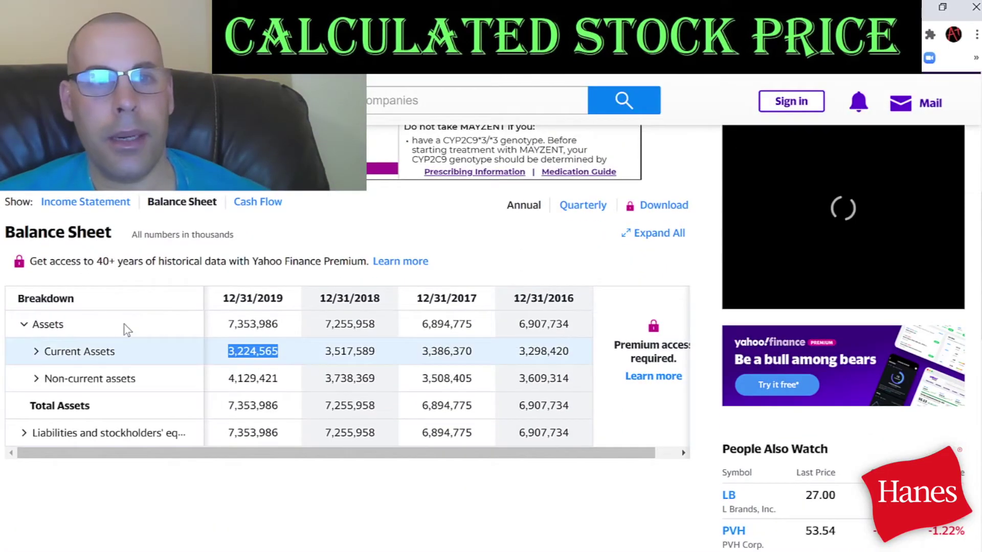
{"action": "left_click", "coordinate": [35, 292]}
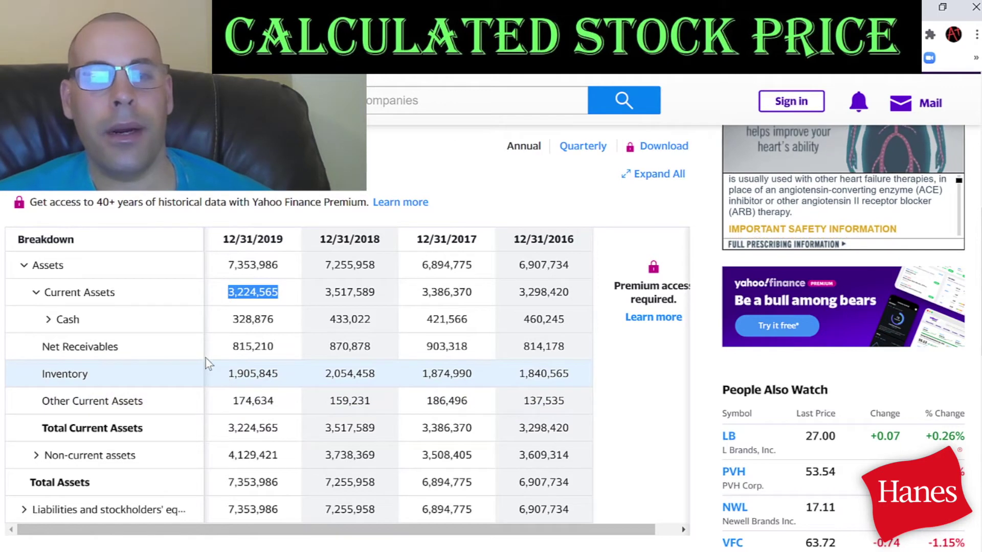
{"action": "scroll", "coordinate": [144, 196], "scroll_direction": "down", "scroll_amount": 4}
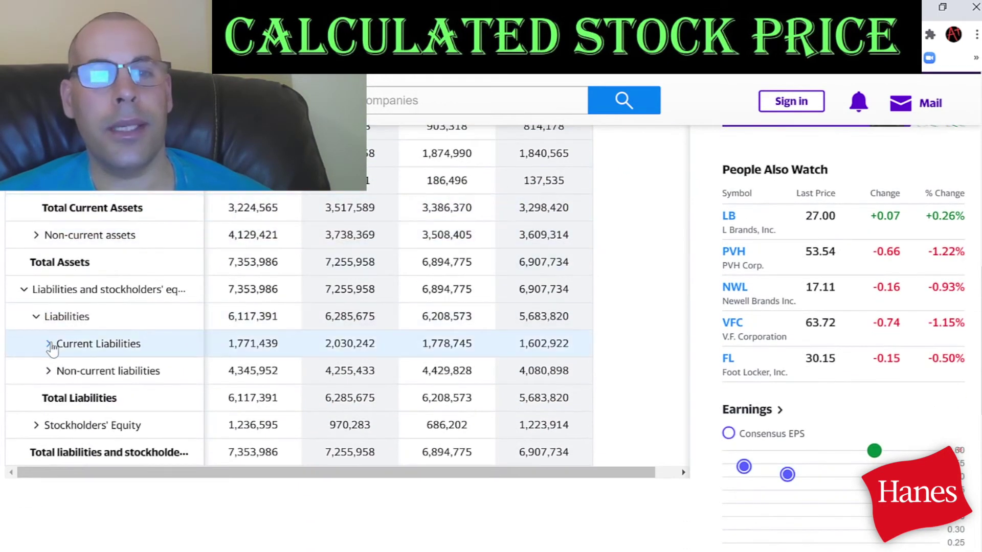
{"action": "left_click", "coordinate": [49, 344]}
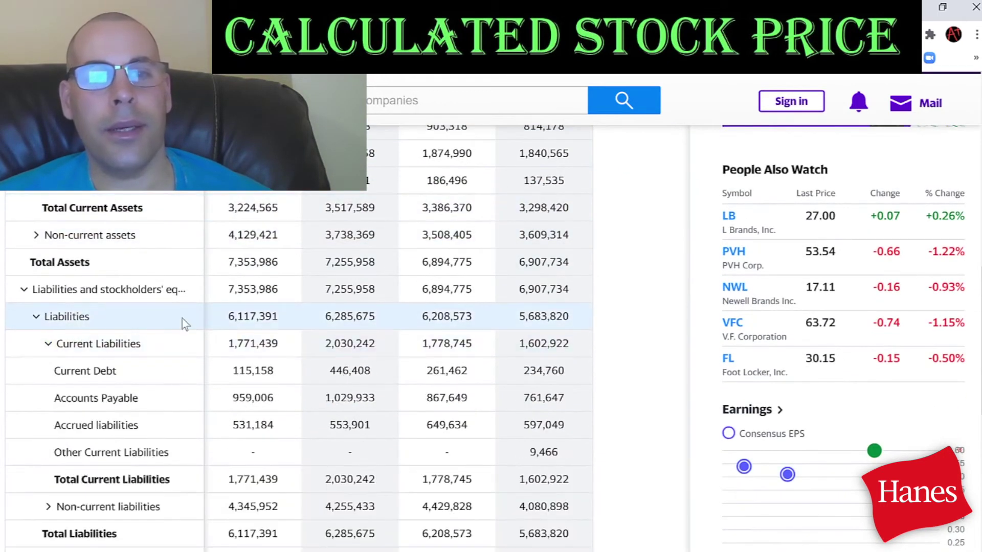
{"action": "double_click", "coordinate": [242, 341]}
{"action": "key", "text": "alt+Tab"}
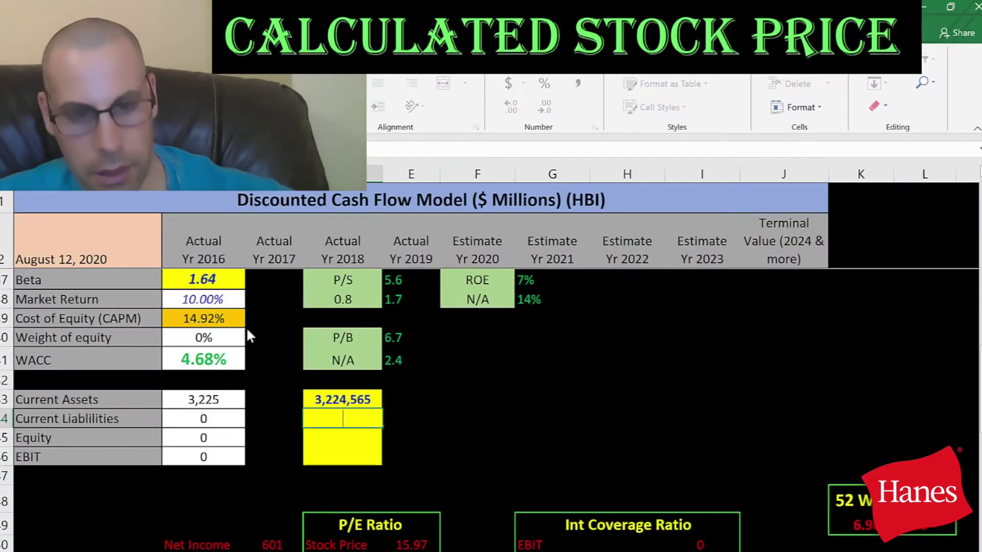
{"action": "key", "text": "alt+Tab"}
Paste 2019 stockholders' equity of 1,236,595 into the equity cell
{"action": "scroll", "coordinate": [247, 330], "scroll_direction": "down", "scroll_amount": 1}
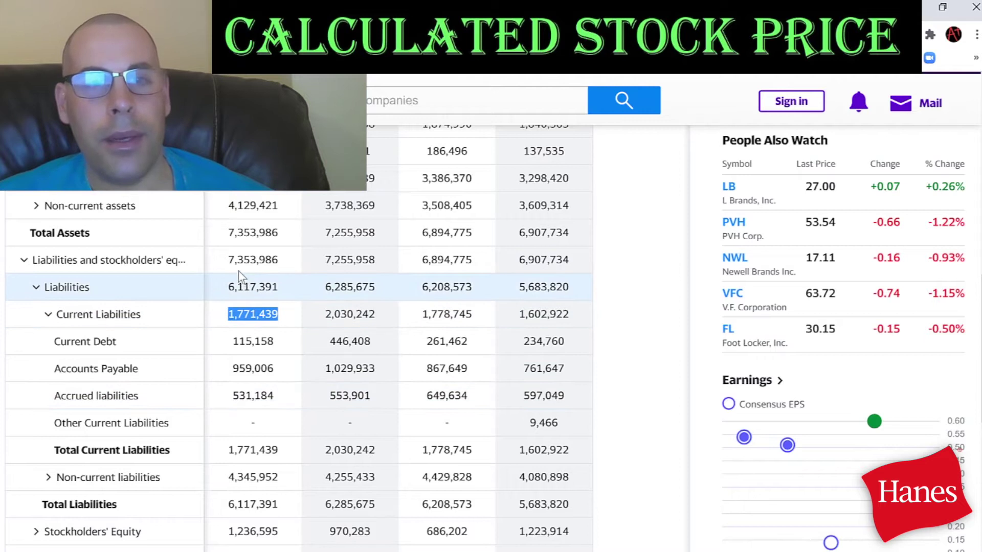
{"action": "scroll", "coordinate": [176, 268], "scroll_direction": "down", "scroll_amount": 4}
{"action": "left_click", "coordinate": [34, 313]}
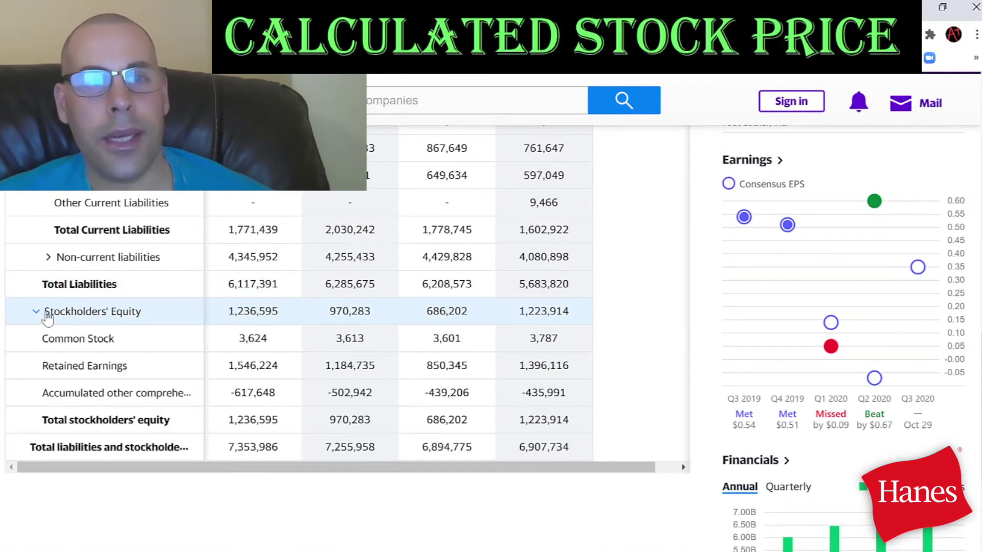
{"action": "double_click", "coordinate": [241, 312]}
{"action": "key", "text": "ctrl+c"}
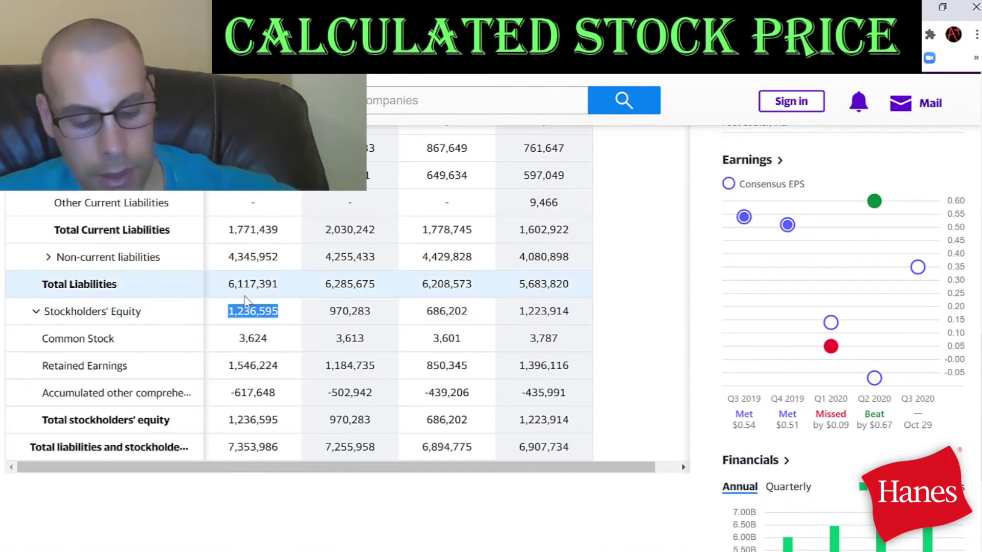
{"action": "key", "text": "alt+Tab"}
{"action": "key", "text": "ctrl+v"}
Commit the equity entry so WACC recalculates to 7.43%
{"action": "key", "text": "Return"}
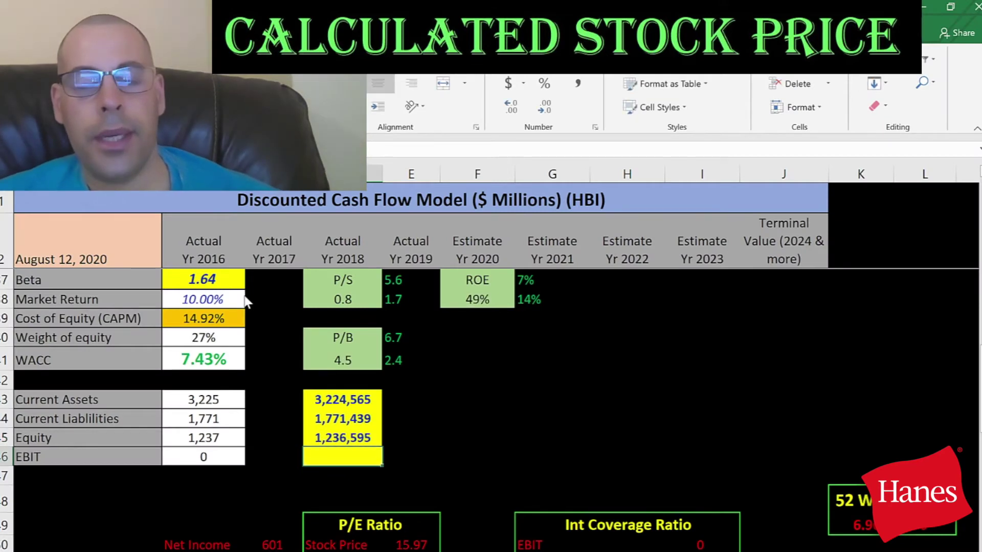
{"action": "key", "text": "alt+Tab"}
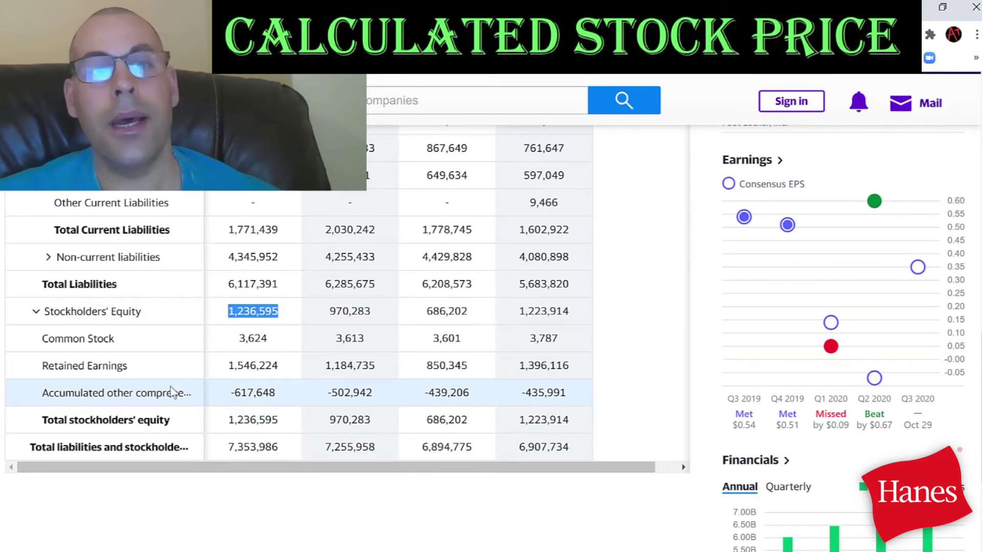
Paste 2019 operating income of 889,730 into the EBIT row so it reads 890
{"action": "scroll", "coordinate": [64, 344], "scroll_direction": "up", "scroll_amount": 8}
{"action": "scroll", "coordinate": [45, 264], "scroll_direction": "up", "scroll_amount": 3}
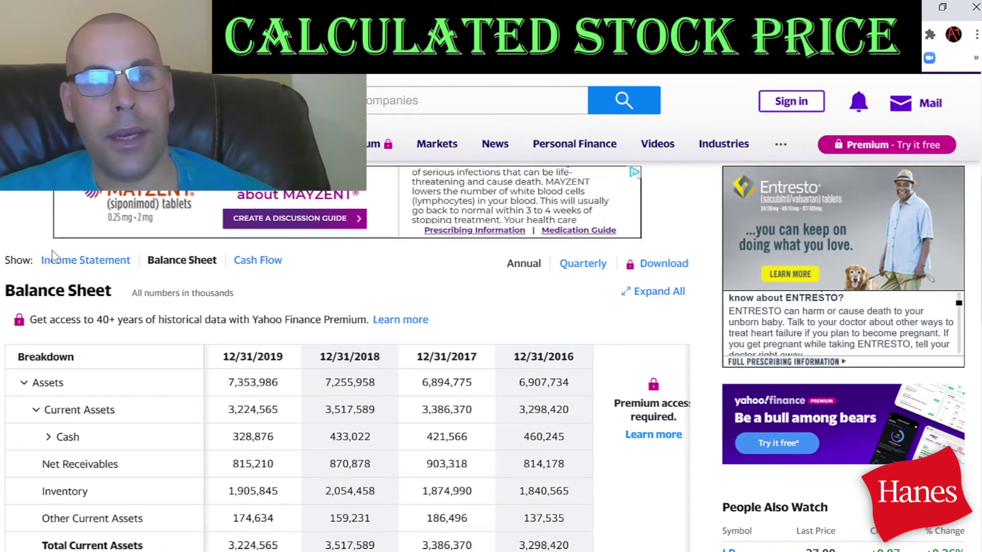
{"action": "left_click", "coordinate": [77, 260]}
{"action": "scroll", "coordinate": [251, 290], "scroll_direction": "down", "scroll_amount": 4}
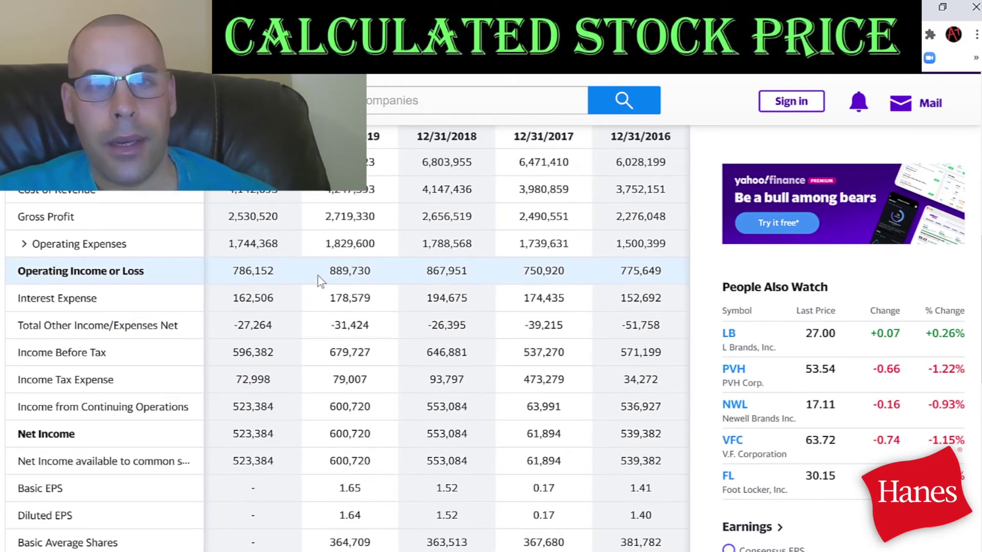
{"action": "double_click", "coordinate": [338, 271]}
{"action": "key", "text": "ctrl+c"}
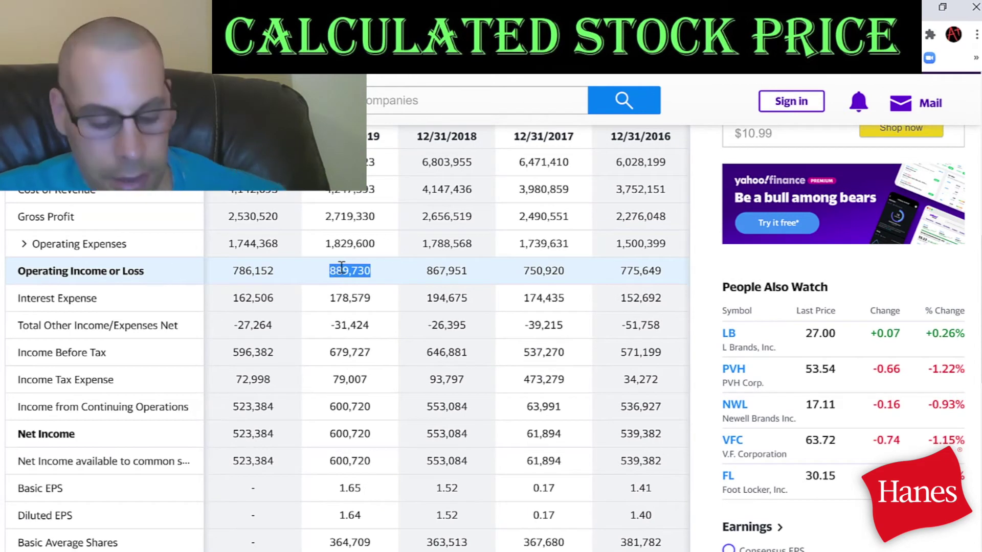
{"action": "key", "text": "alt+Tab"}
{"action": "key", "text": "ctrl+v"}
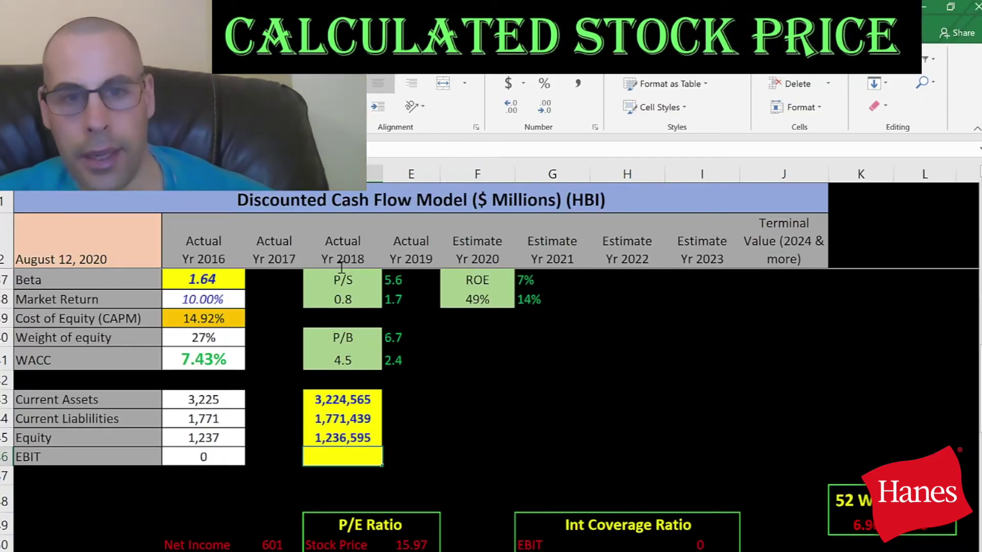
{"action": "key", "text": "Return"}
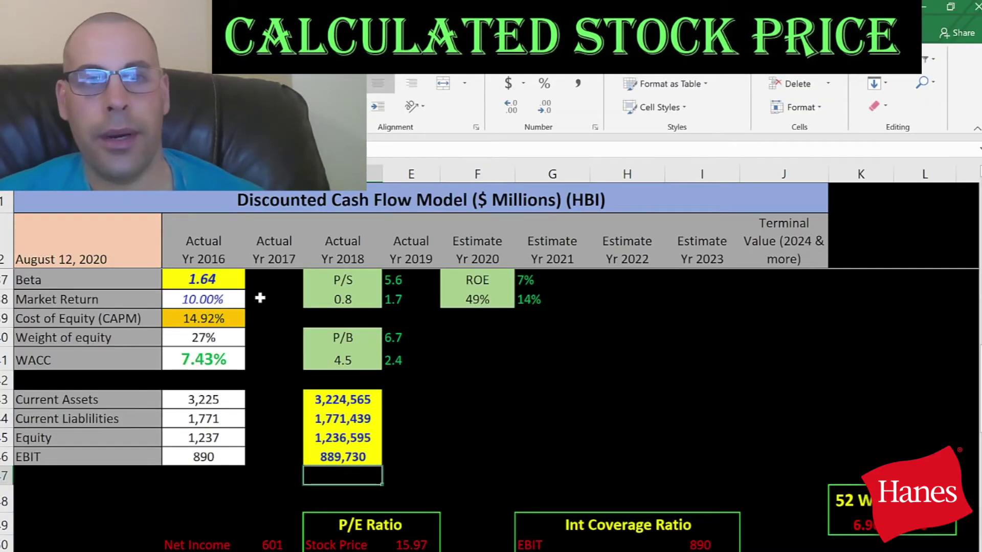
{"action": "scroll", "coordinate": [252, 337], "scroll_direction": "up", "scroll_amount": 2}
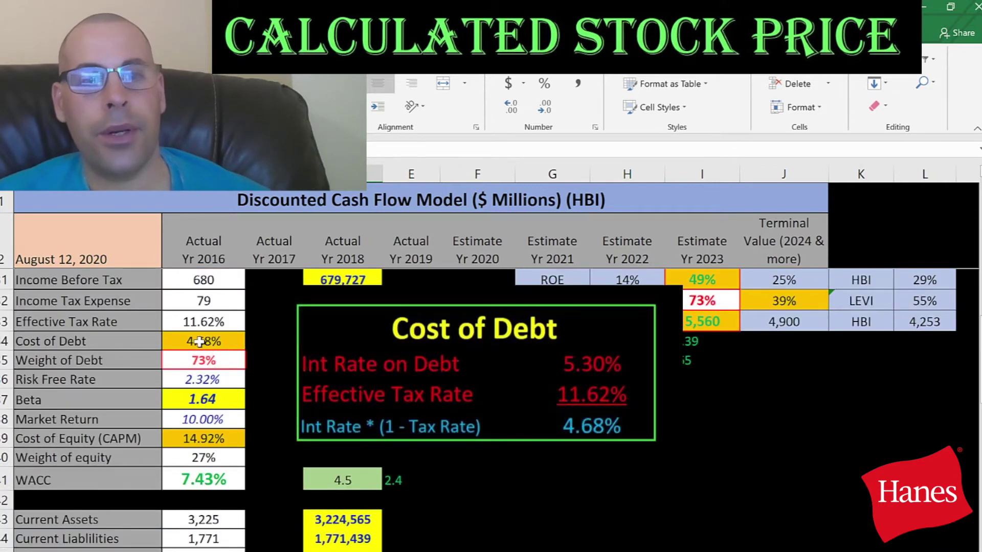
{"action": "left_click", "coordinate": [201, 341]}
{"action": "key", "text": "Down"}
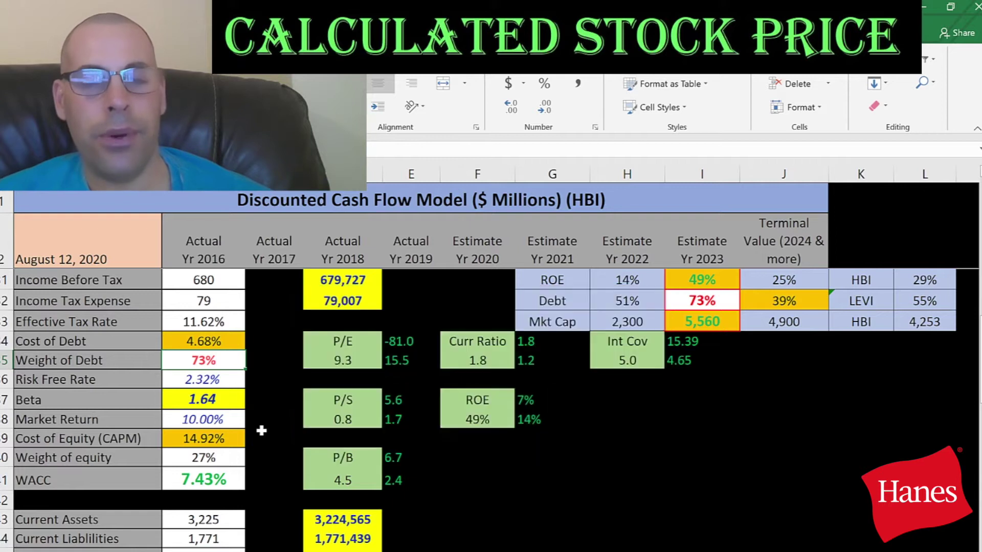
{"action": "key", "text": "Down"}
{"action": "key", "text": "Down"}
{"action": "key", "text": "Down"}
{"action": "key", "text": "Down"}
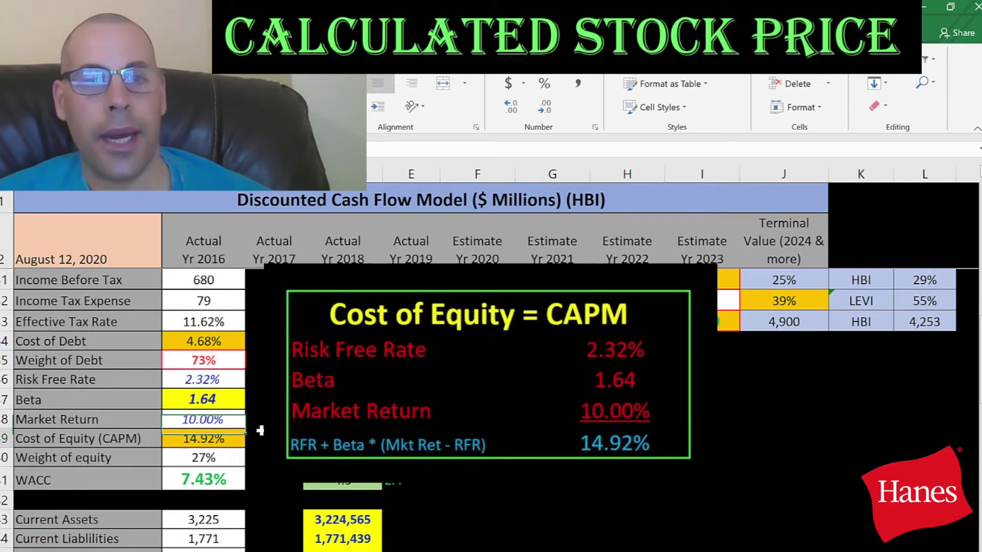
{"action": "key", "text": "Down"}
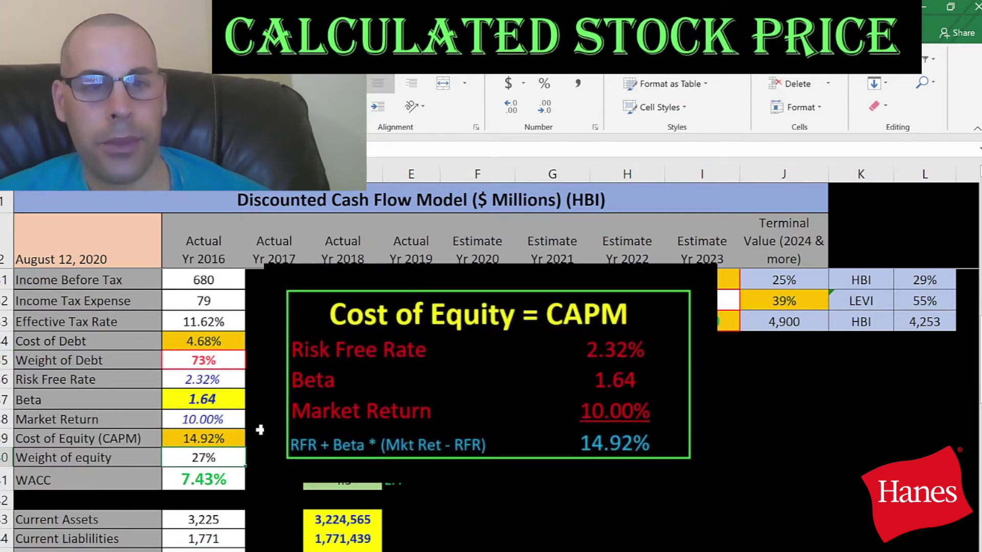
{"action": "key", "text": "Down"}
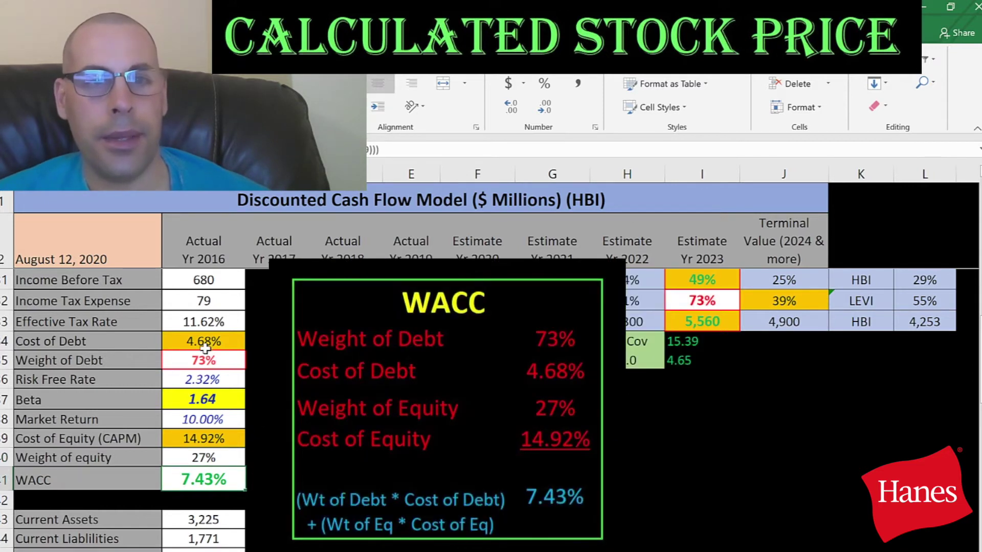
{"action": "left_click", "coordinate": [204, 438]}
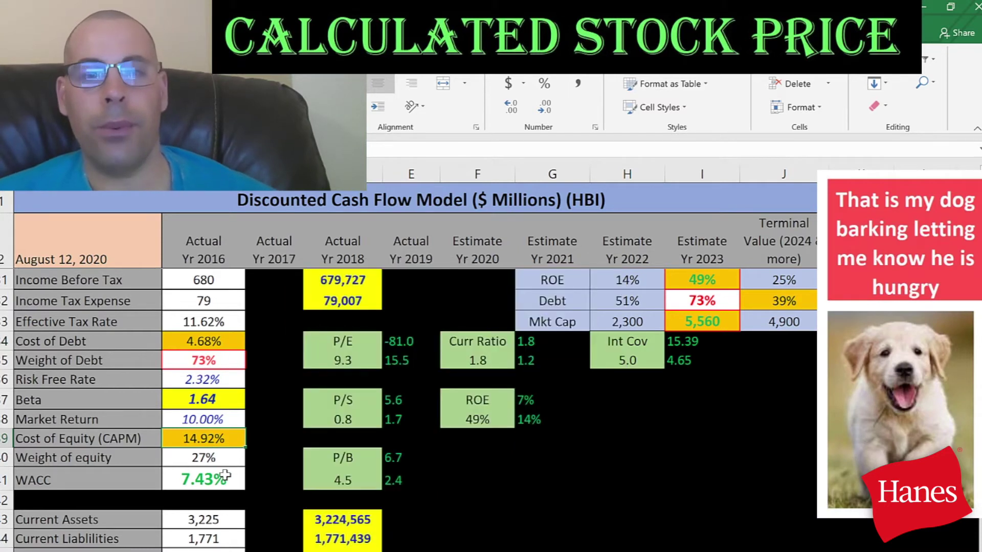
Review the projected free cash flows through terminal value, the PV total and the 16.13 calculated price
{"action": "scroll", "coordinate": [394, 455], "scroll_direction": "down", "scroll_amount": 8}
{"action": "scroll", "coordinate": [391, 461], "scroll_direction": "up", "scroll_amount": 4}
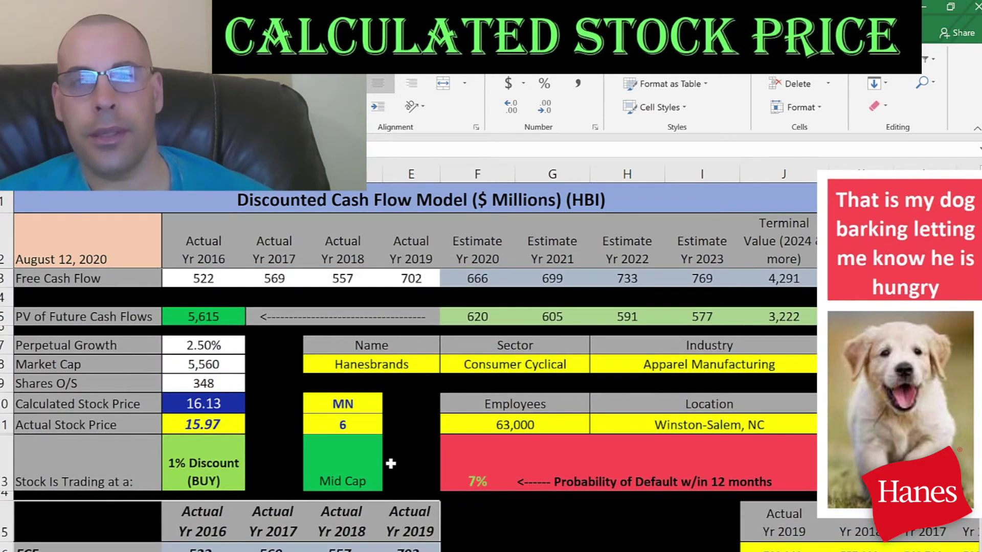
{"action": "left_click", "coordinate": [468, 285]}
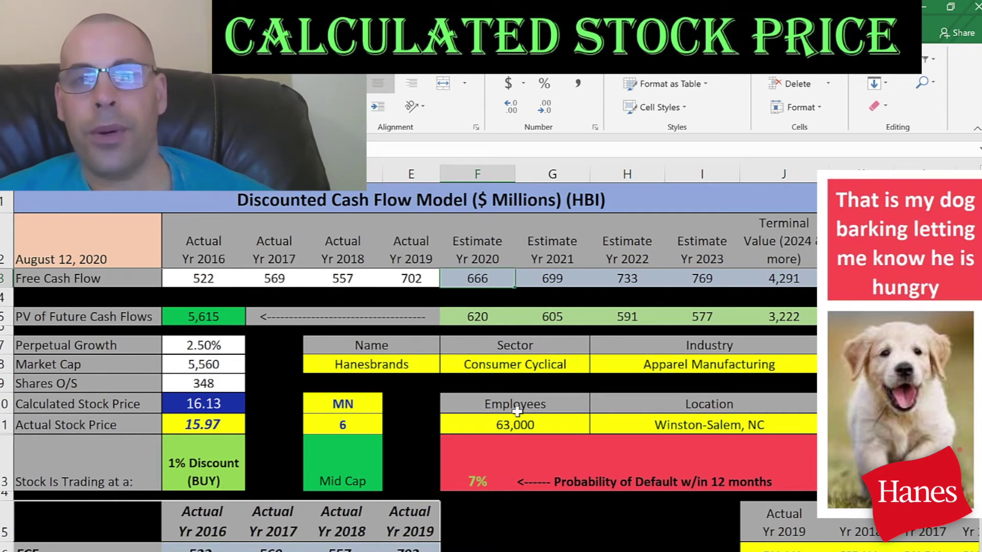
{"action": "key", "text": "Right"}
{"action": "key", "text": "Right"}
{"action": "key", "text": "Right"}
{"action": "key", "text": "Left"}
{"action": "key", "text": "Left"}
{"action": "key", "text": "Left"}
{"action": "left_click_drag", "start_coordinate": [470, 278], "coordinate": [785, 275]}
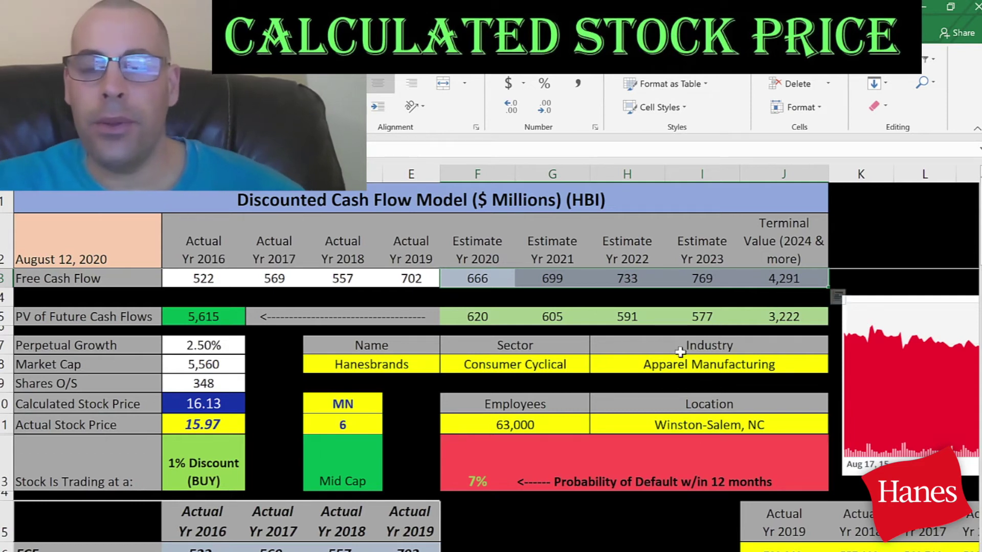
{"action": "left_click", "coordinate": [184, 320]}
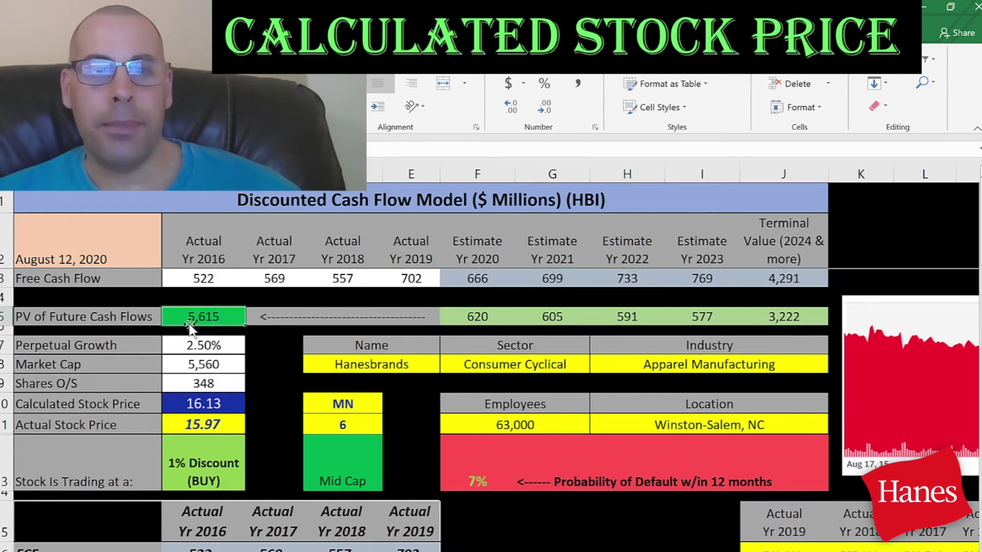
{"action": "left_click", "coordinate": [194, 403]}
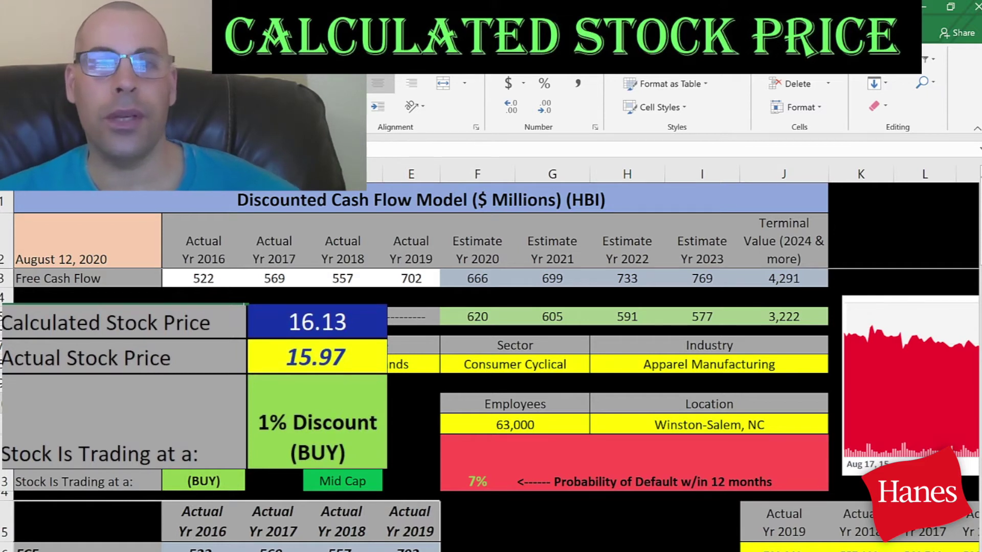
Switch to Simply Wall St's HBI valuation showing US$11.24 fair value against the US$15.97 price
{"action": "key", "text": "alt+Tab"}
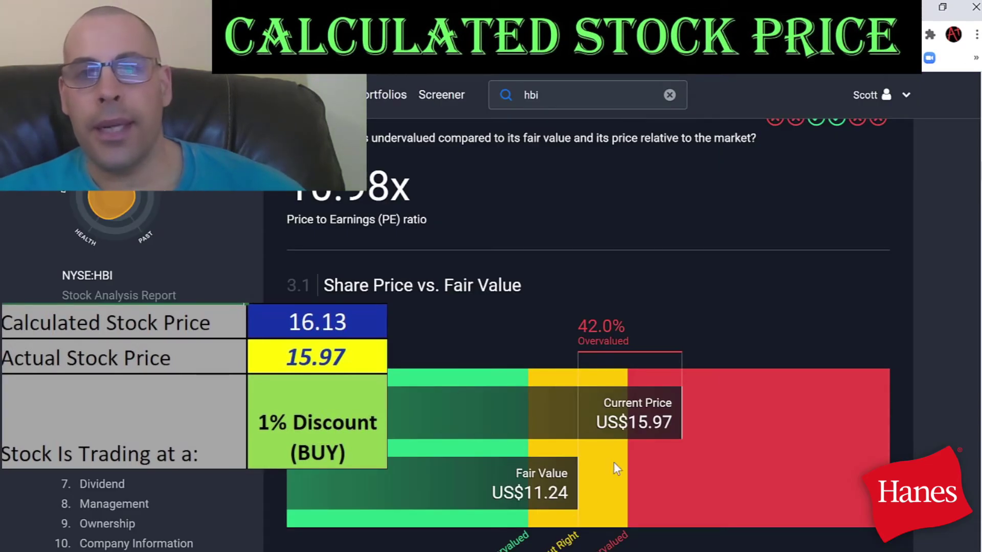
{"action": "scroll", "coordinate": [446, 417], "scroll_direction": "up", "scroll_amount": 1}
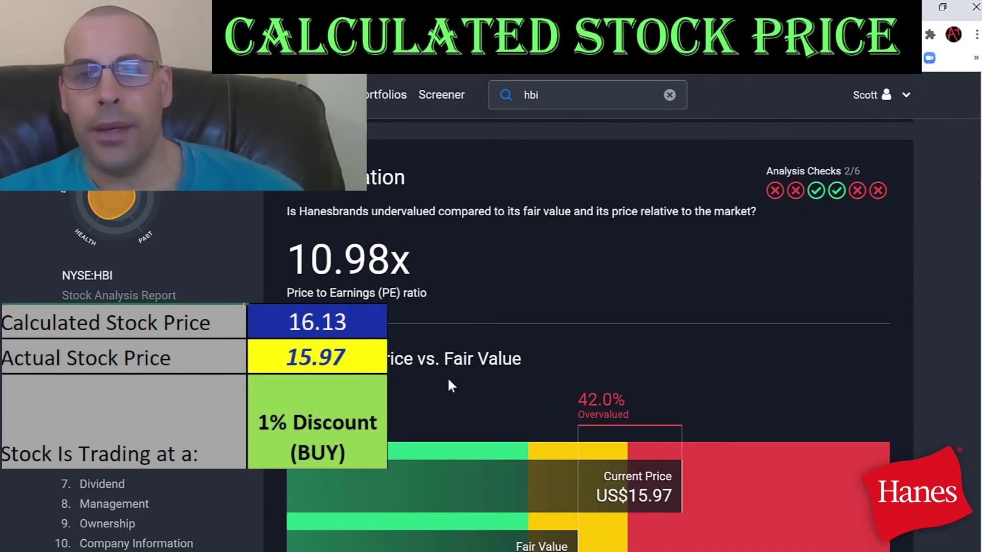
{"action": "scroll", "coordinate": [450, 387], "scroll_direction": "down", "scroll_amount": 1}
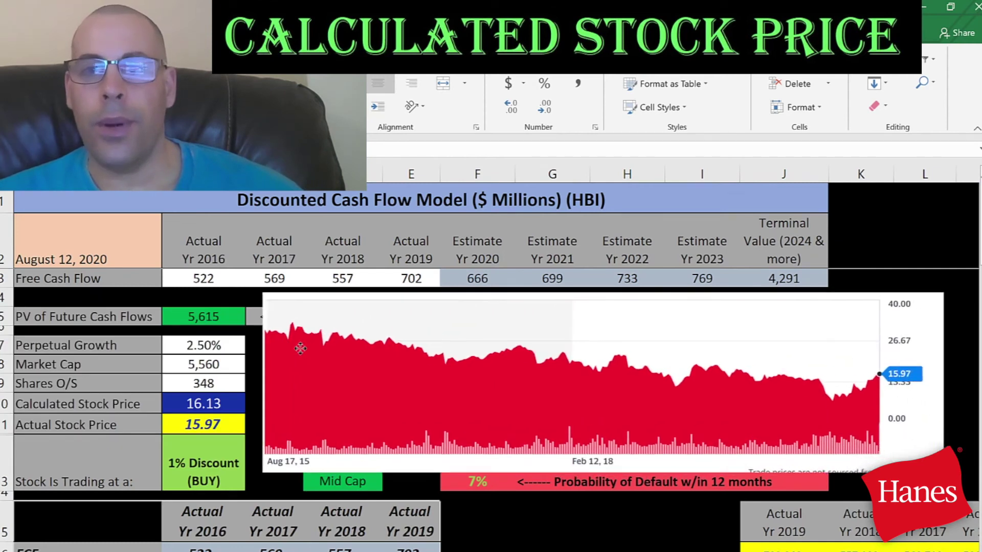
Delete the pasted stock price chart covering the company information area
{"action": "left_click", "coordinate": [302, 349]}
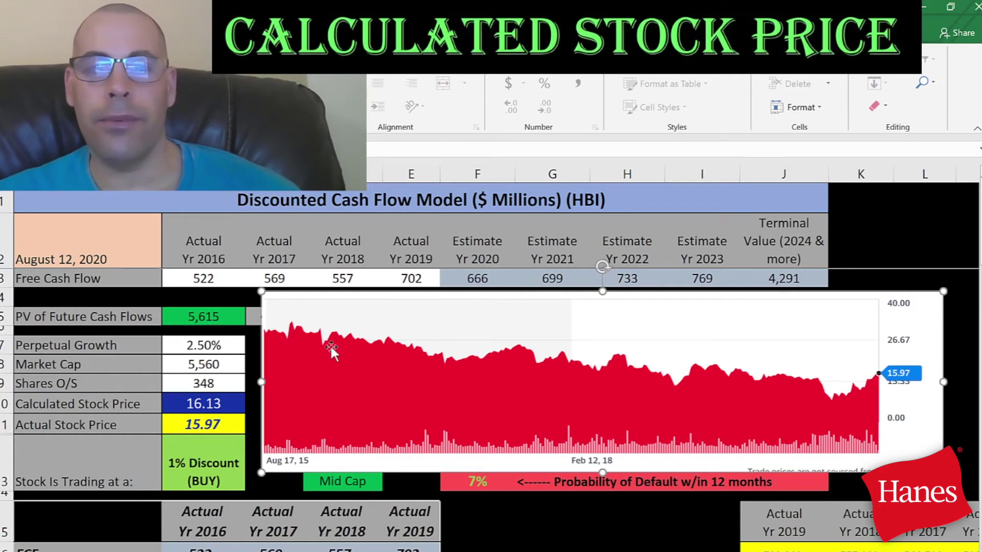
{"action": "left_click_drag", "start_coordinate": [260, 382], "coordinate": [593, 382]}
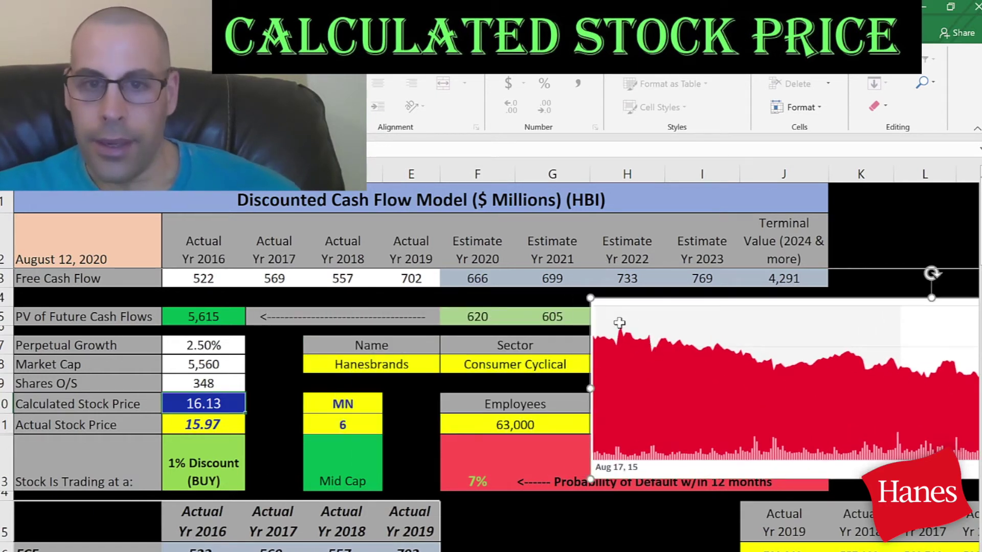
{"action": "key", "text": "Delete"}
{"action": "scroll", "coordinate": [463, 341], "scroll_direction": "down", "scroll_amount": 3}
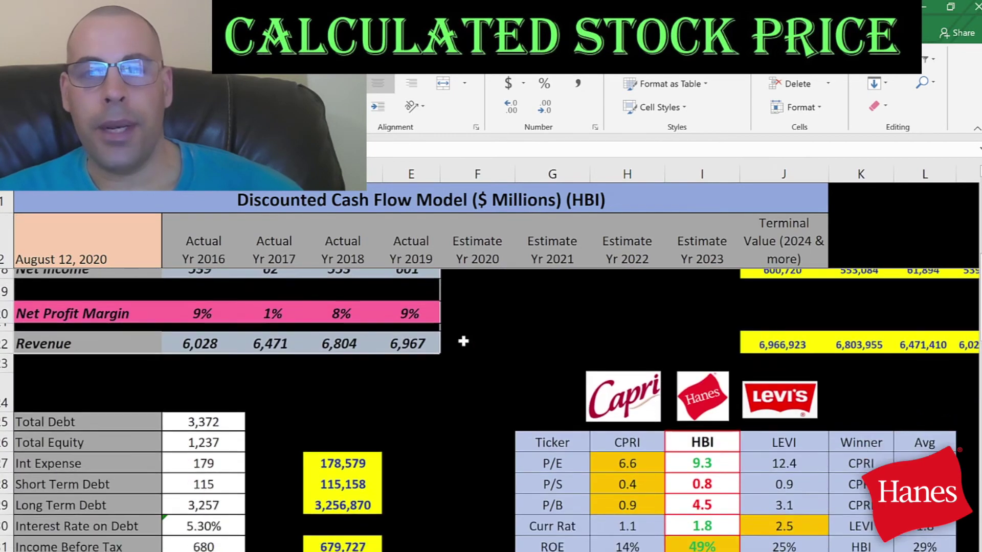
{"action": "scroll", "coordinate": [463, 342], "scroll_direction": "down", "scroll_amount": 4}
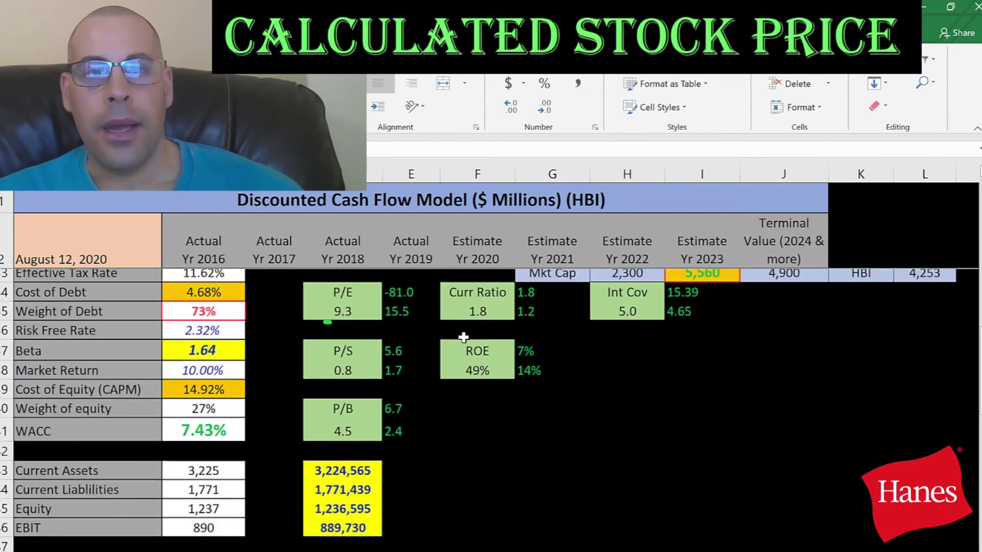
{"action": "scroll", "coordinate": [379, 359], "scroll_direction": "up", "scroll_amount": 1}
Review the P/S 0.8 and P/B 4.5 values and the P/E box's stock price and 1.73 EPS
{"action": "left_click", "coordinate": [342, 419]}
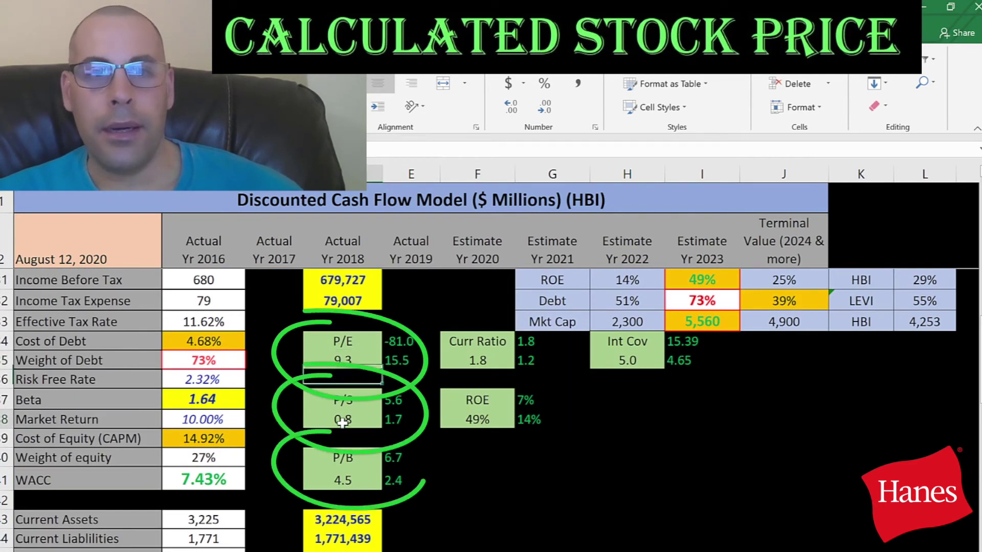
{"action": "left_click", "coordinate": [344, 480]}
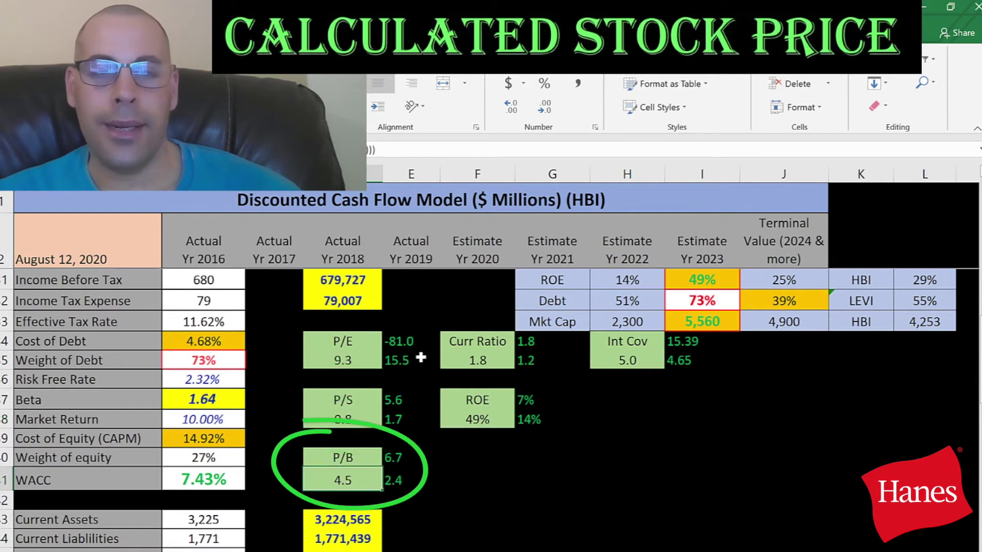
{"action": "scroll", "coordinate": [397, 360], "scroll_direction": "down", "scroll_amount": 5}
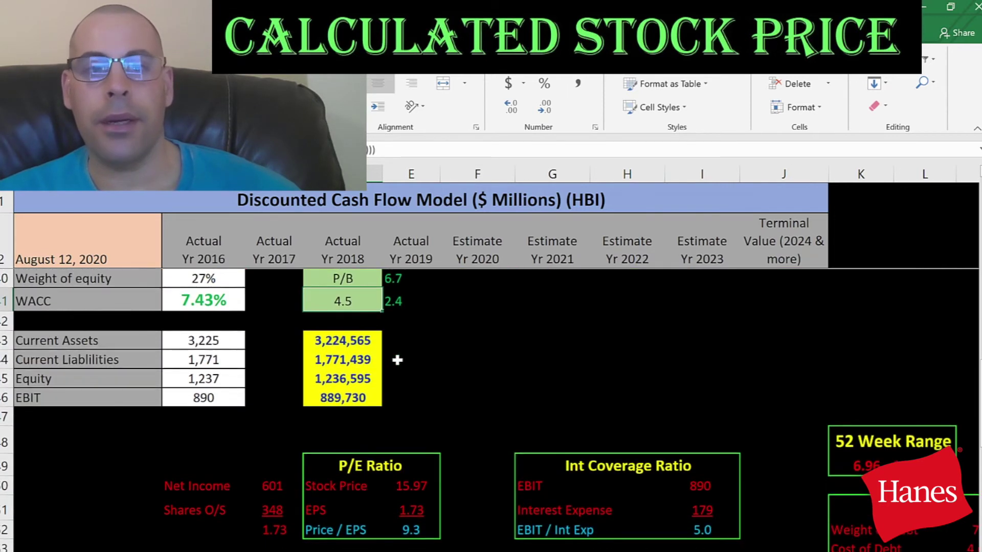
{"action": "left_click", "coordinate": [414, 367]}
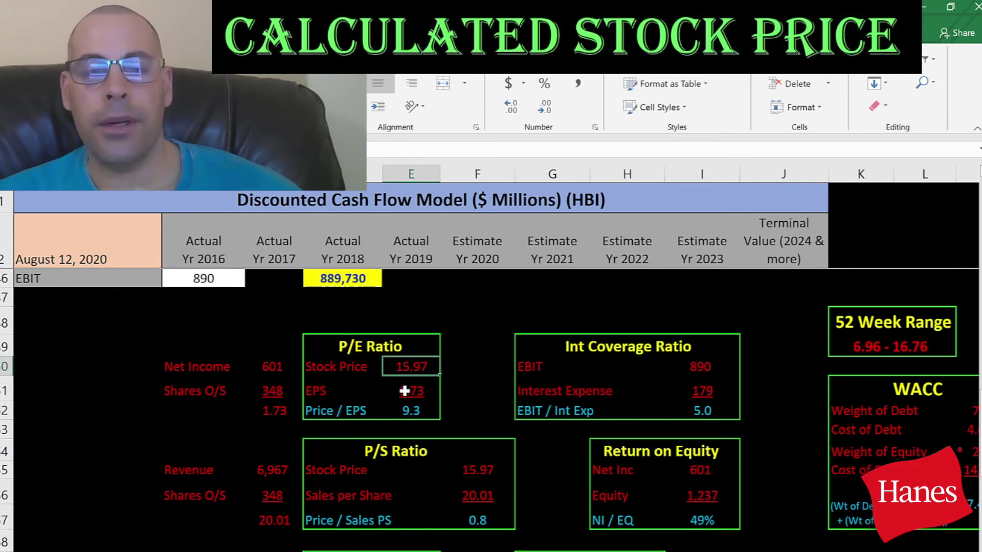
{"action": "left_click", "coordinate": [404, 392]}
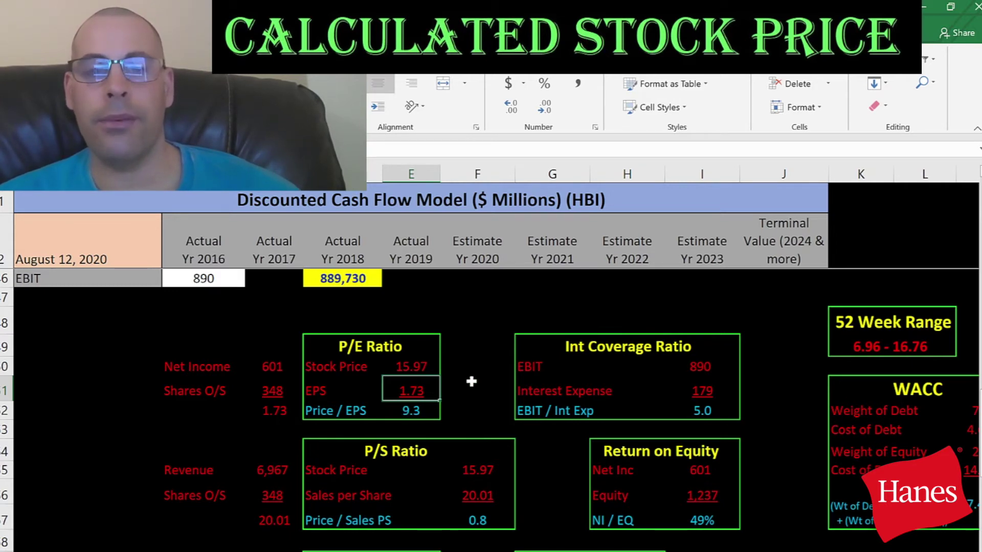
Trace the P/S box: stock price and 20.01 sales per share from revenue 6,967 and 348 shares
{"action": "scroll", "coordinate": [494, 339], "scroll_direction": "down", "scroll_amount": 2}
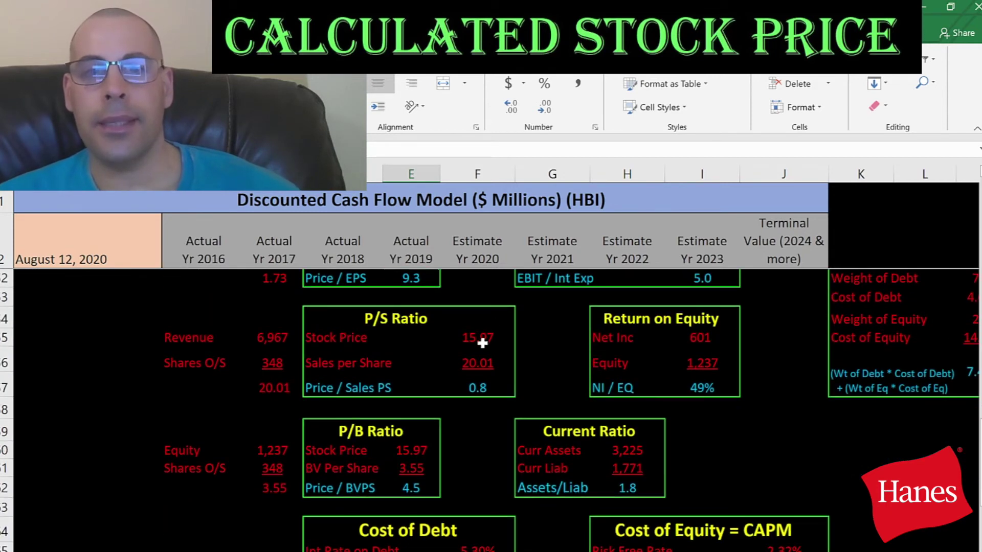
{"action": "left_click", "coordinate": [483, 337]}
{"action": "left_click", "coordinate": [481, 366]}
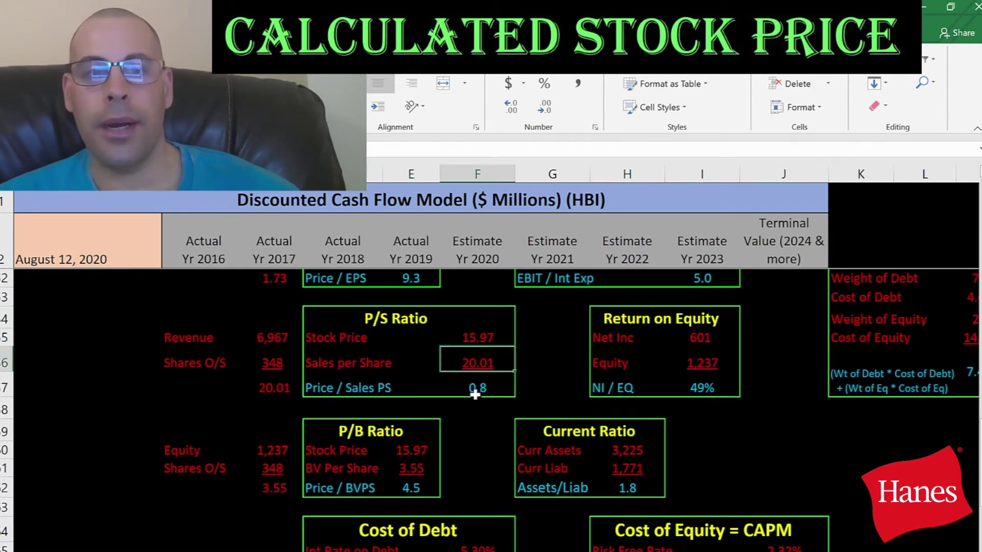
{"action": "left_click", "coordinate": [260, 333]}
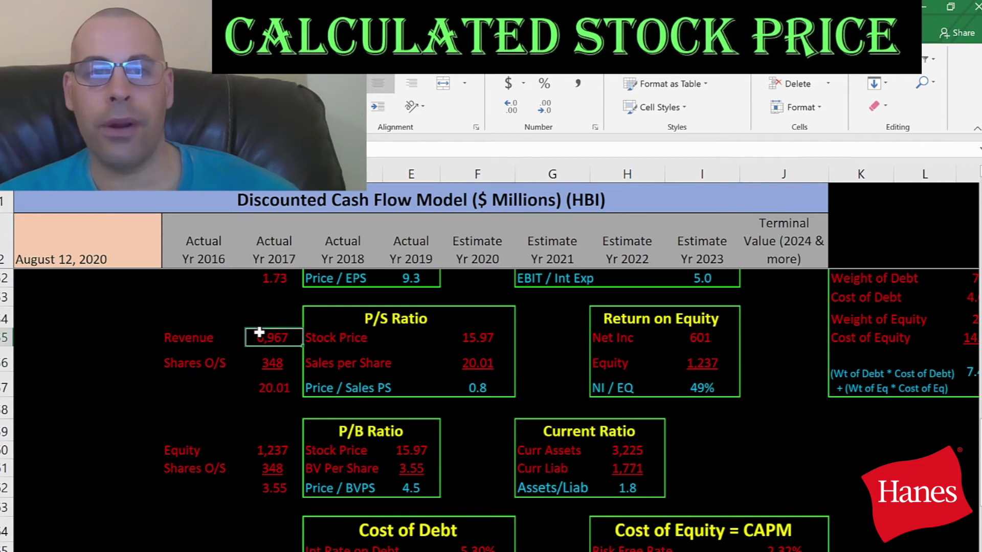
{"action": "left_click", "coordinate": [254, 362]}
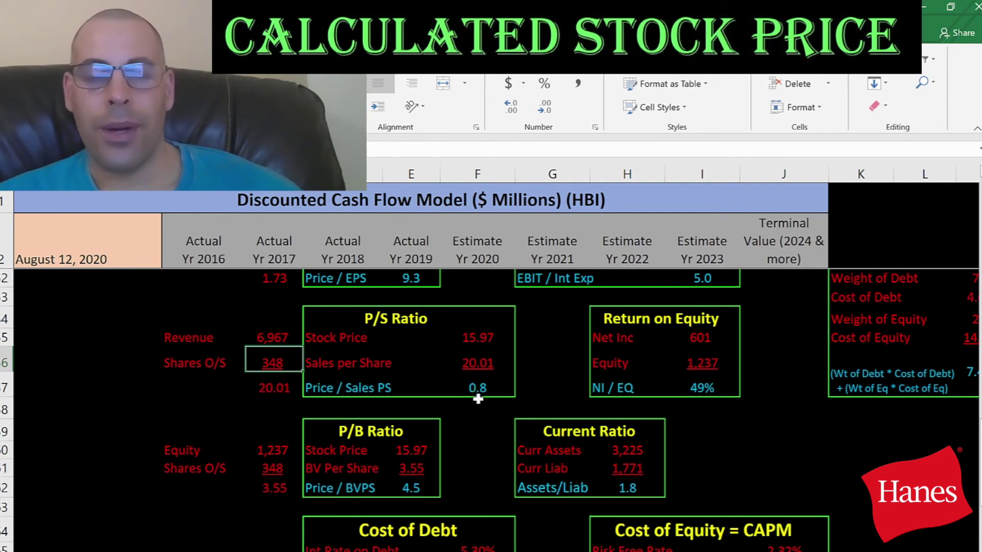
Trace the P/B box's 3.55 book value per share from equity 1,237 and 348 shares
{"action": "scroll", "coordinate": [444, 356], "scroll_direction": "down", "scroll_amount": 2}
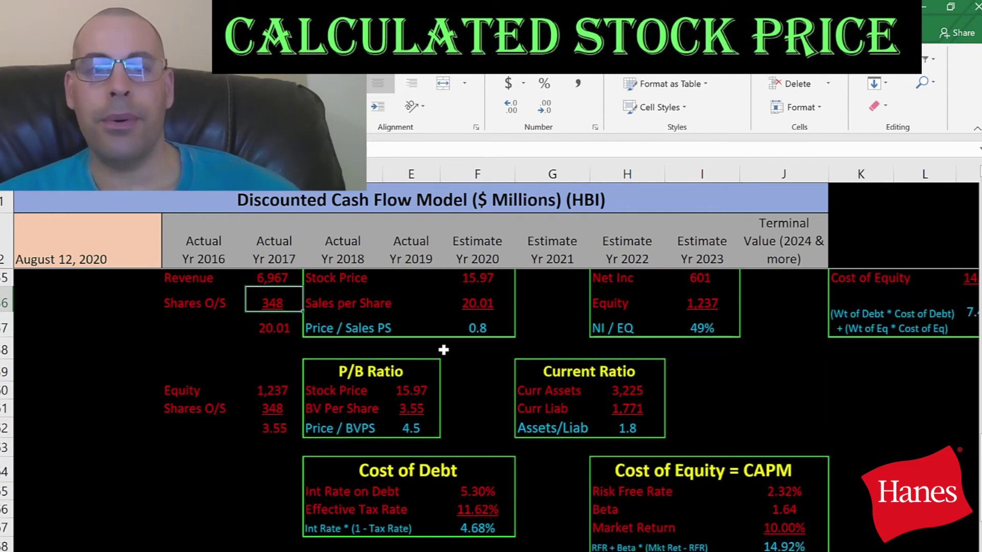
{"action": "left_click", "coordinate": [399, 341]}
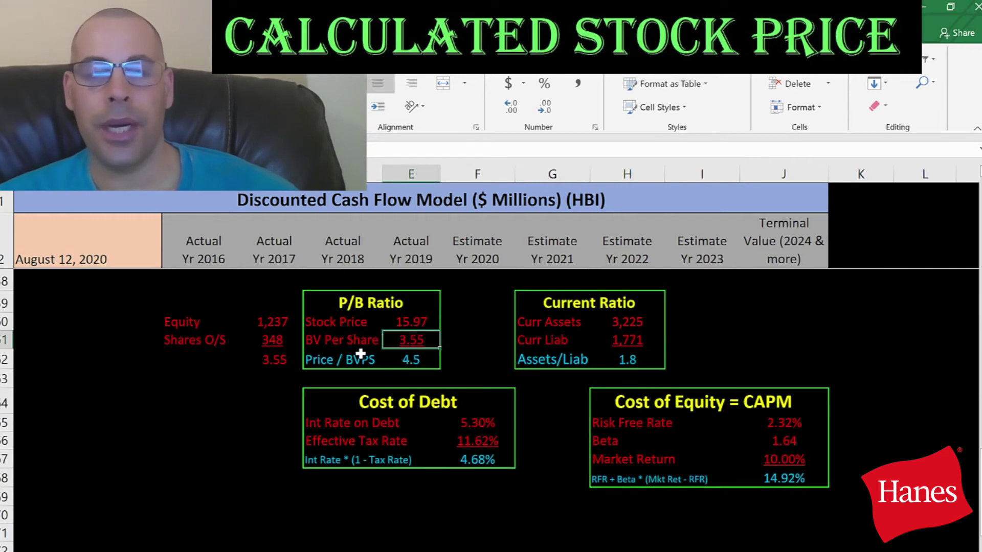
{"action": "left_click", "coordinate": [265, 322]}
{"action": "left_click", "coordinate": [255, 341]}
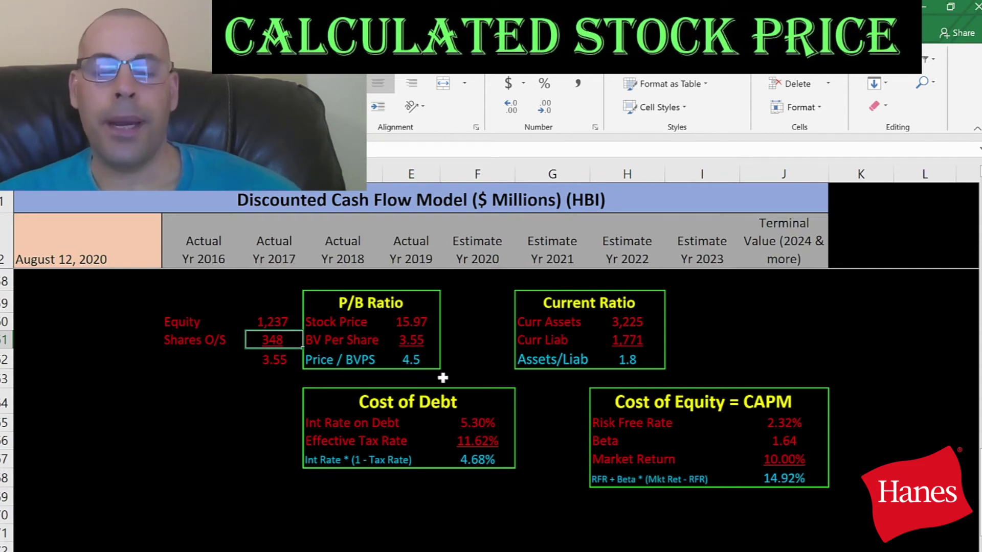
{"action": "scroll", "coordinate": [492, 358], "scroll_direction": "up", "scroll_amount": 6}
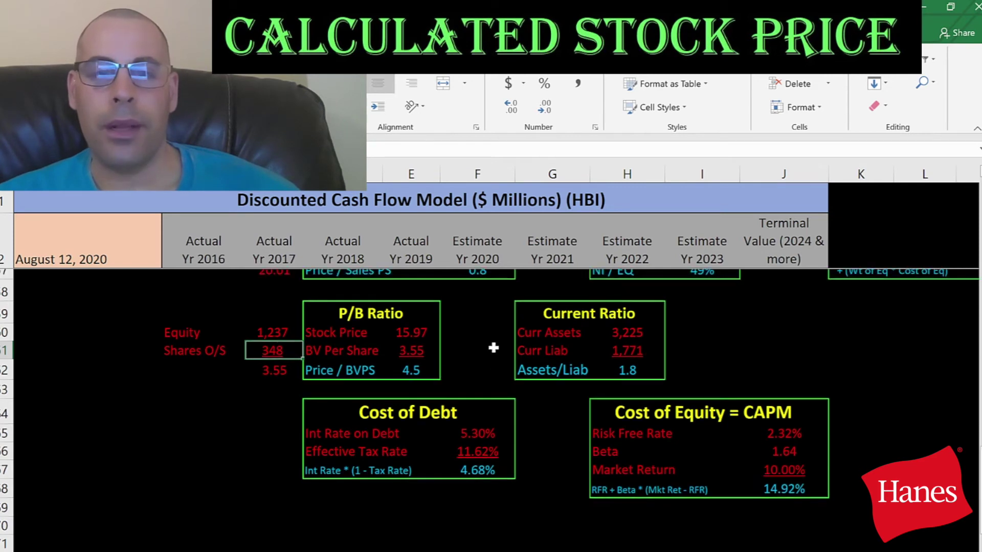
{"action": "scroll", "coordinate": [494, 347], "scroll_direction": "up", "scroll_amount": 3}
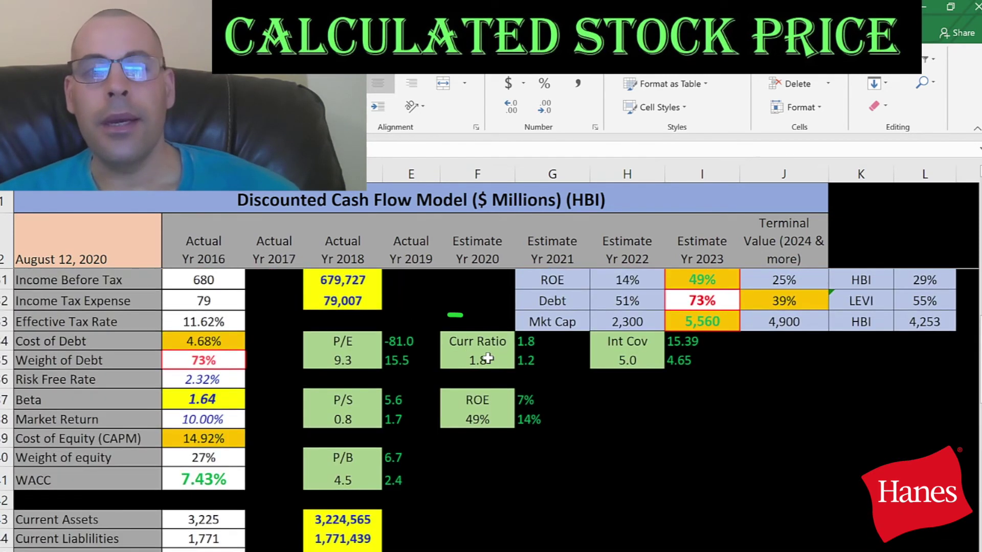
Check the 1.8 current ratio from current assets 3,225 and liabilities 1,771, plus 5.0 interest coverage
{"action": "left_click", "coordinate": [488, 360]}
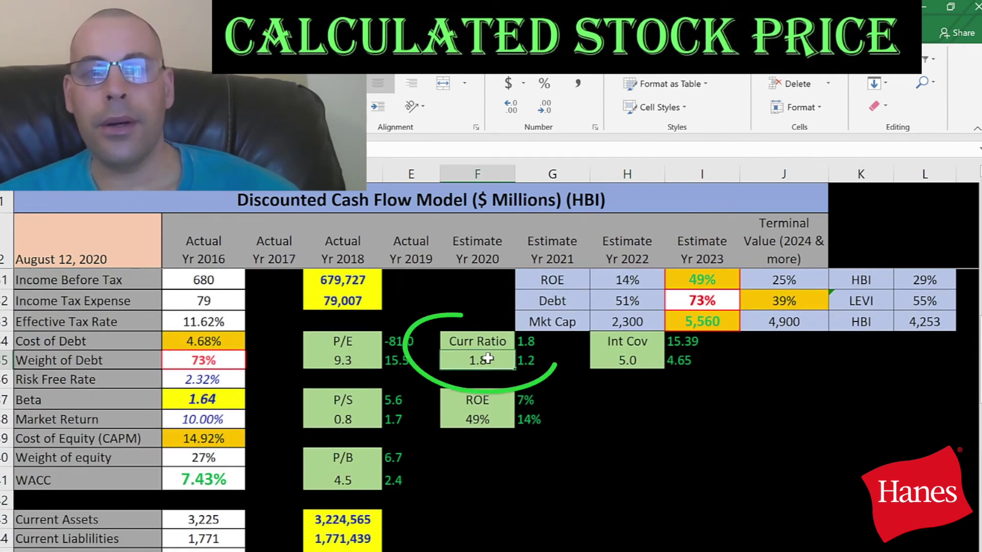
{"action": "left_click", "coordinate": [598, 364]}
{"action": "scroll", "coordinate": [585, 371], "scroll_direction": "down", "scroll_amount": 7}
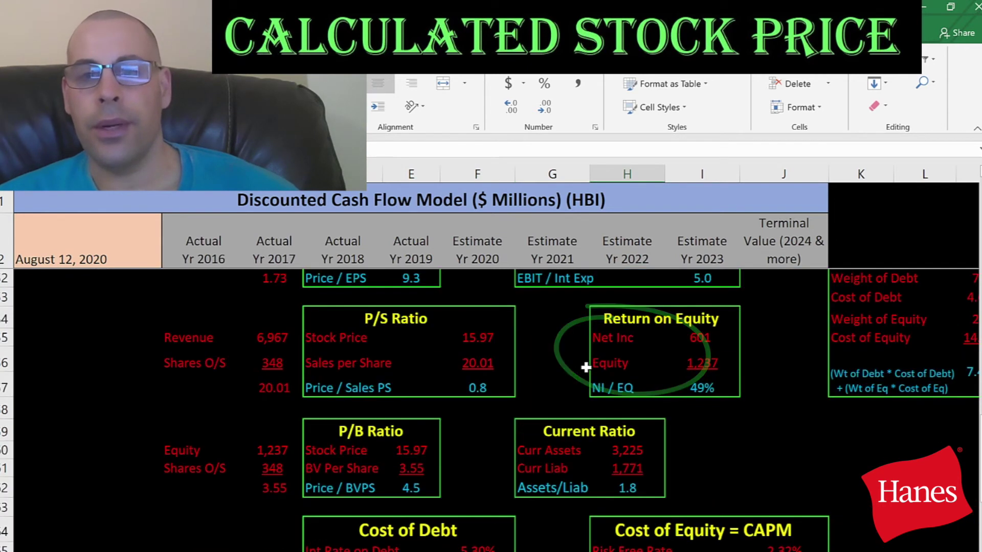
{"action": "left_click", "coordinate": [621, 451]}
{"action": "left_click", "coordinate": [621, 468]}
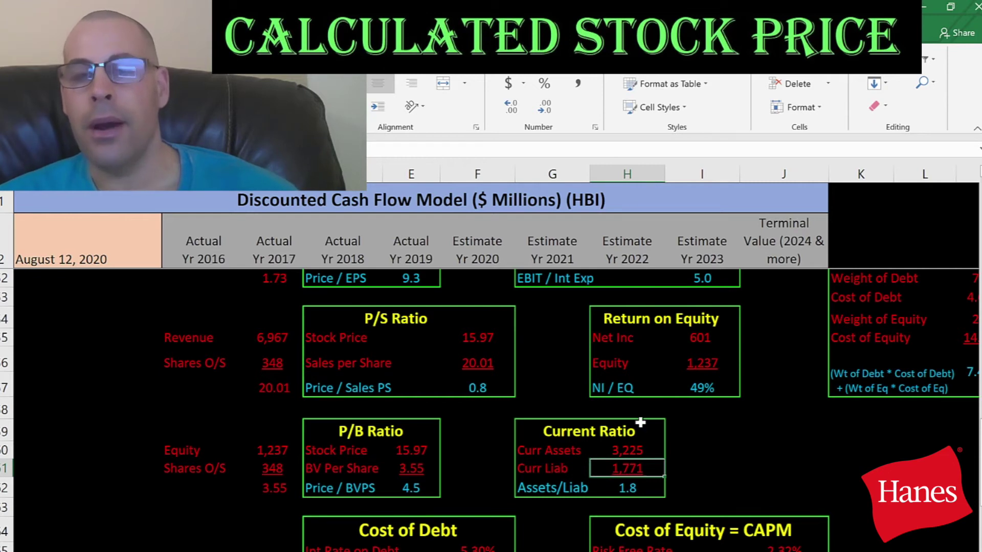
Check the 49% ROE result against the 1,237 equity figure
{"action": "scroll", "coordinate": [641, 423], "scroll_direction": "up", "scroll_amount": 1}
{"action": "left_click", "coordinate": [698, 459]}
{"action": "left_click", "coordinate": [699, 429]}
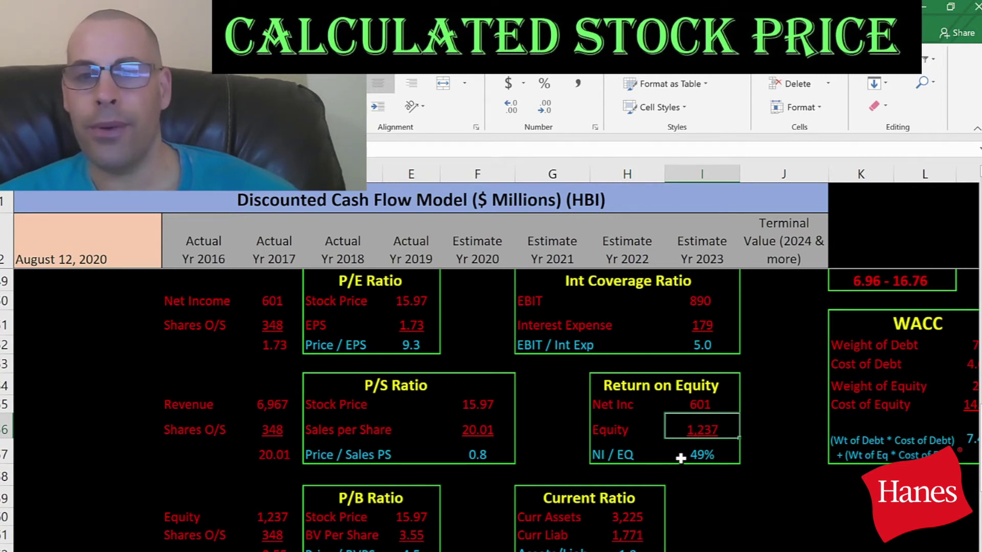
Review the coverage box's EBIT and 179 interest expense, then move to the peer comparison table
{"action": "scroll", "coordinate": [642, 389], "scroll_direction": "up", "scroll_amount": 2}
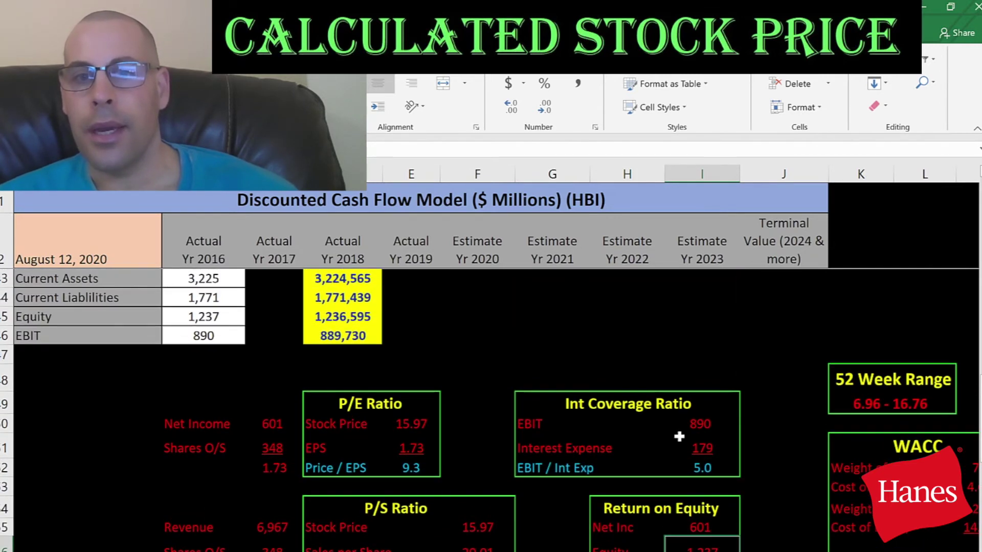
{"action": "left_click", "coordinate": [614, 421]}
{"action": "left_click", "coordinate": [534, 422]}
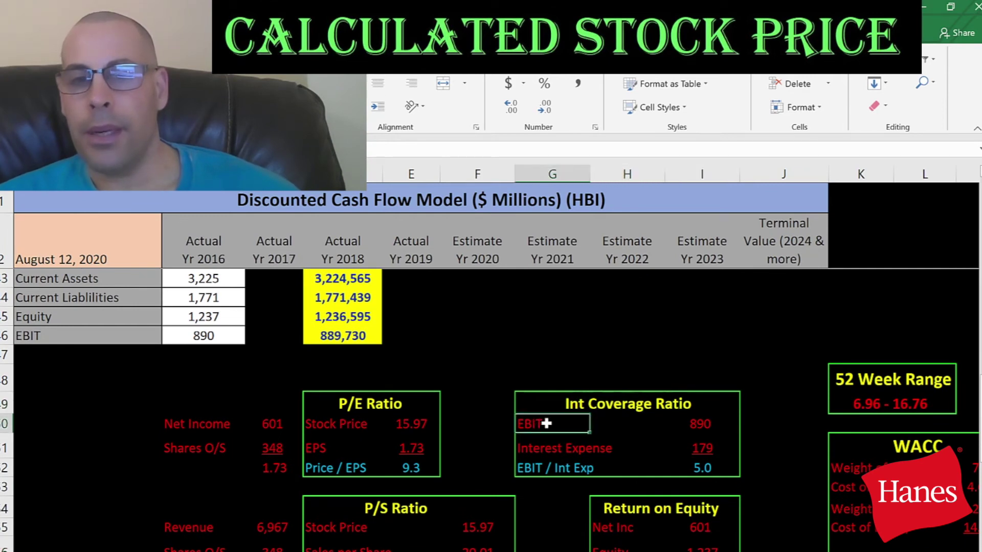
{"action": "left_click", "coordinate": [698, 446]}
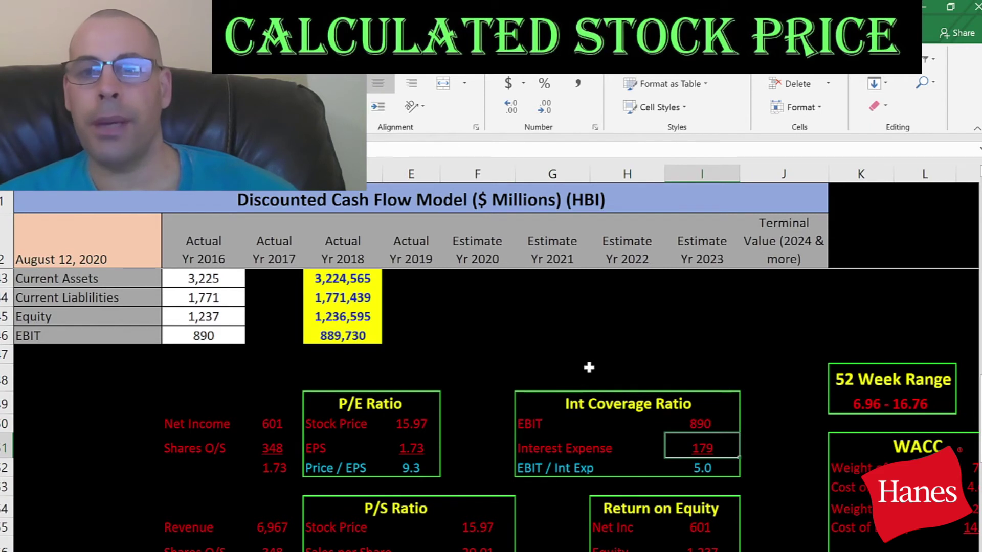
{"action": "scroll", "coordinate": [607, 375], "scroll_direction": "up", "scroll_amount": 3}
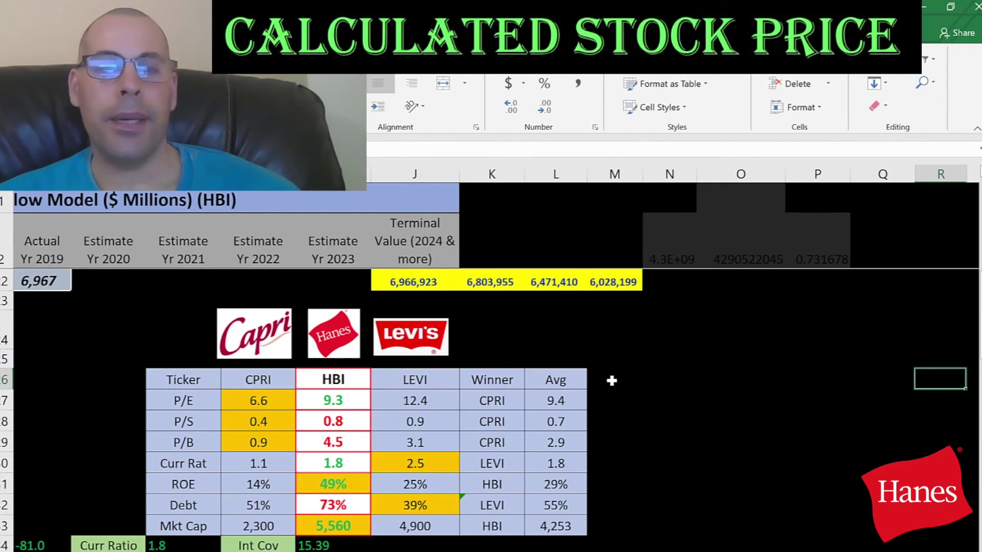
{"action": "scroll", "coordinate": [467, 379], "scroll_direction": "right", "scroll_amount": 2}
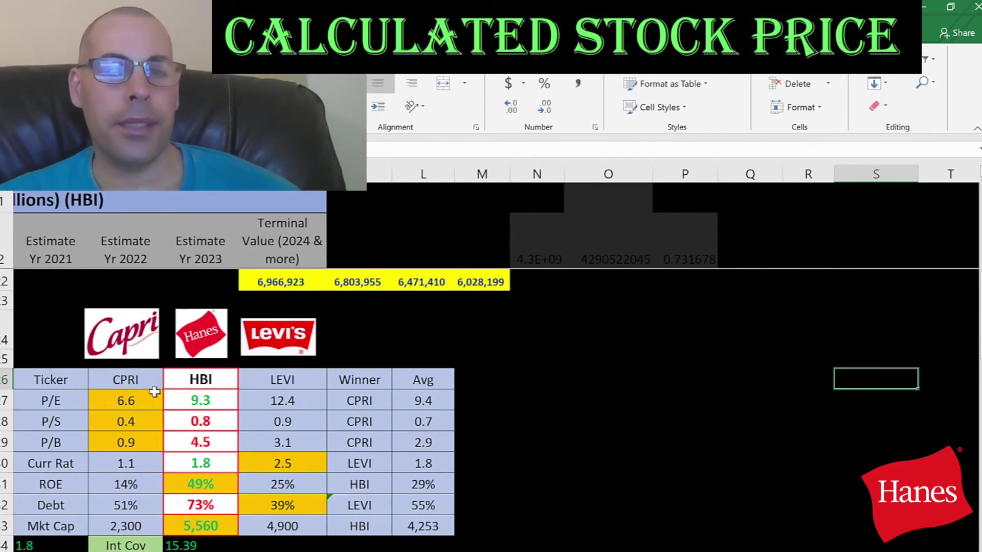
Compare HBI with LEVI: P/E 9.3, current ratio 1.8, ROE 49% and debt 73%
{"action": "left_click", "coordinate": [225, 379]}
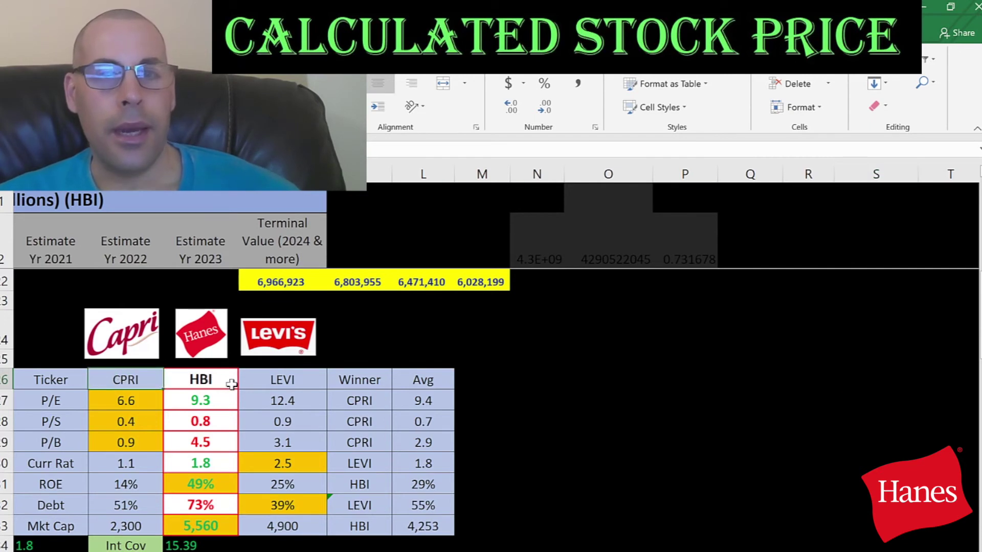
{"action": "left_click", "coordinate": [256, 383]}
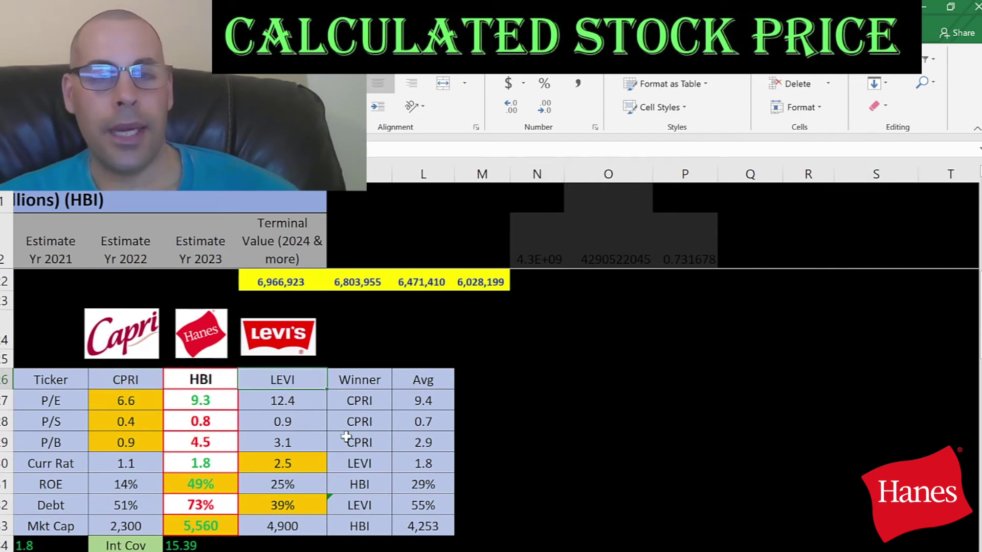
{"action": "left_click", "coordinate": [200, 401]}
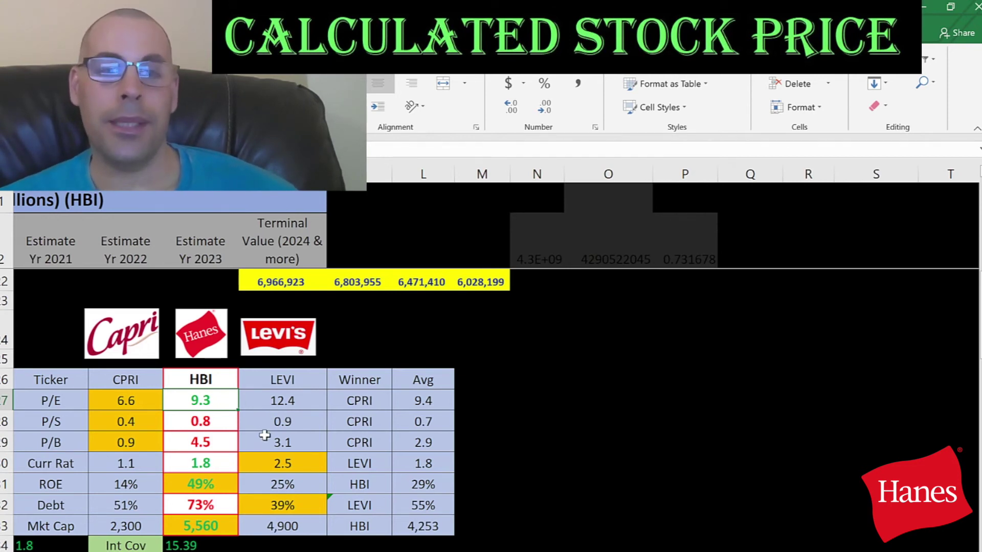
{"action": "left_click", "coordinate": [219, 463]}
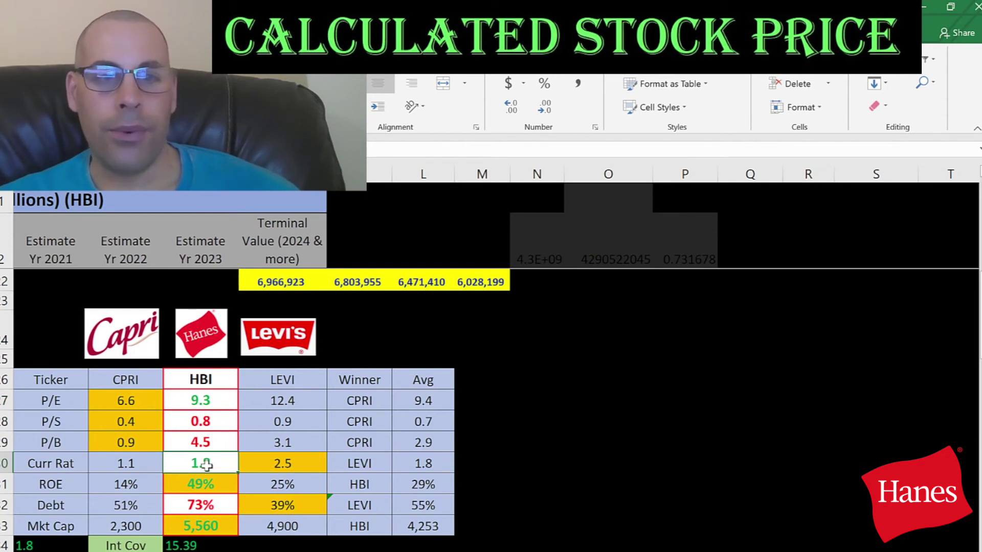
{"action": "left_click", "coordinate": [194, 491]}
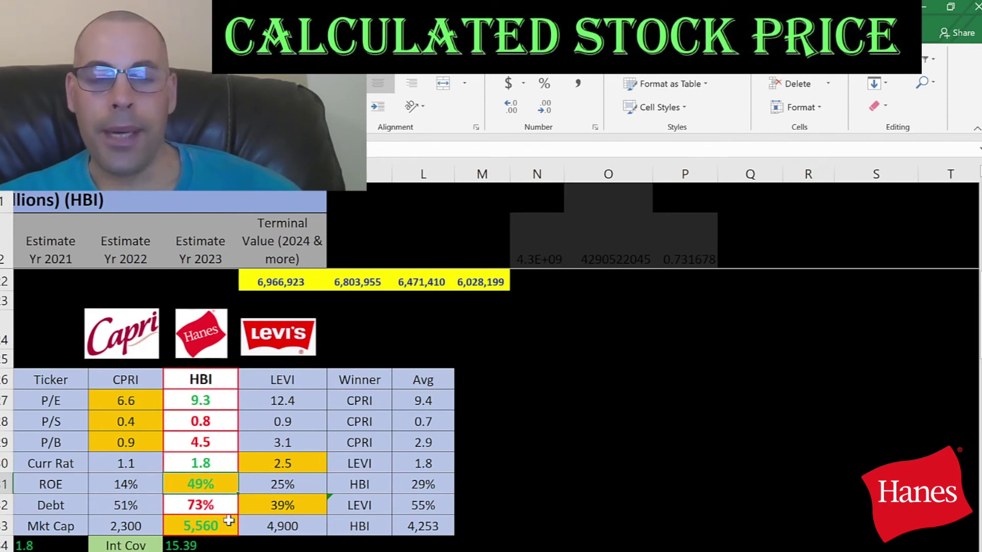
{"action": "left_click", "coordinate": [199, 509]}
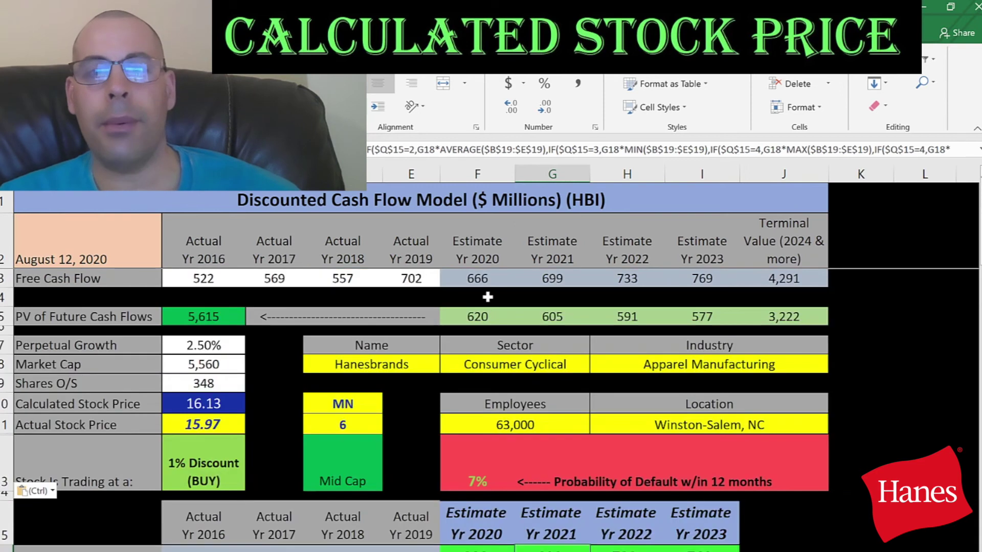
Review the 2020, 2021, 2022 and 2023 free cash flow estimates
{"action": "left_click", "coordinate": [478, 279]}
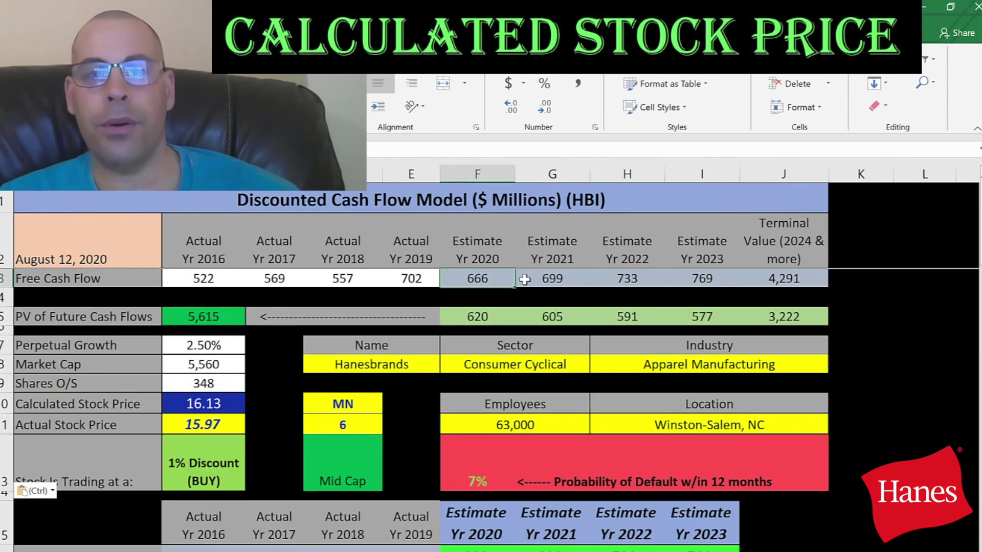
{"action": "left_click", "coordinate": [552, 279]}
{"action": "left_click", "coordinate": [619, 276]}
{"action": "left_click", "coordinate": [698, 276]}
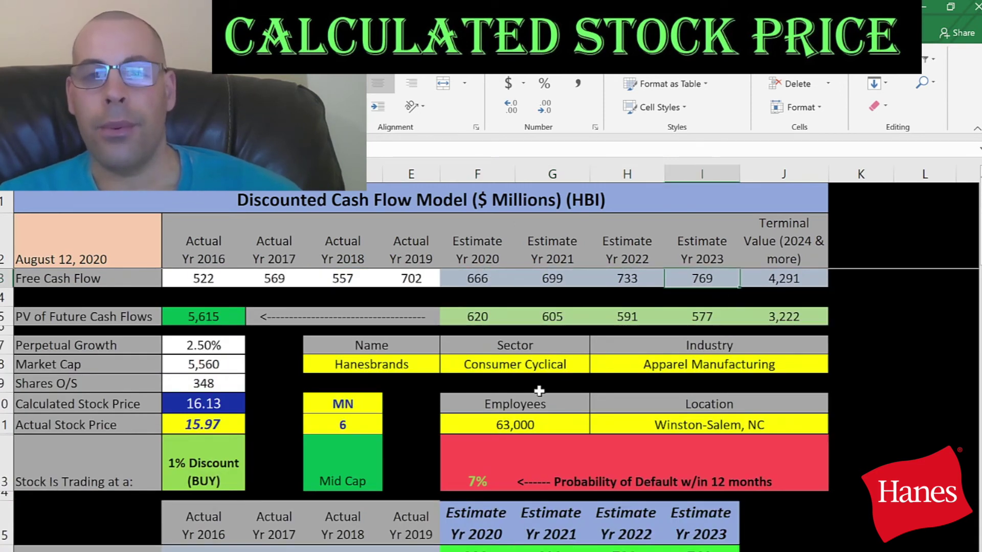
{"action": "scroll", "coordinate": [539, 387], "scroll_direction": "down", "scroll_amount": 2}
{"action": "scroll", "coordinate": [522, 396], "scroll_direction": "down", "scroll_amount": 1}
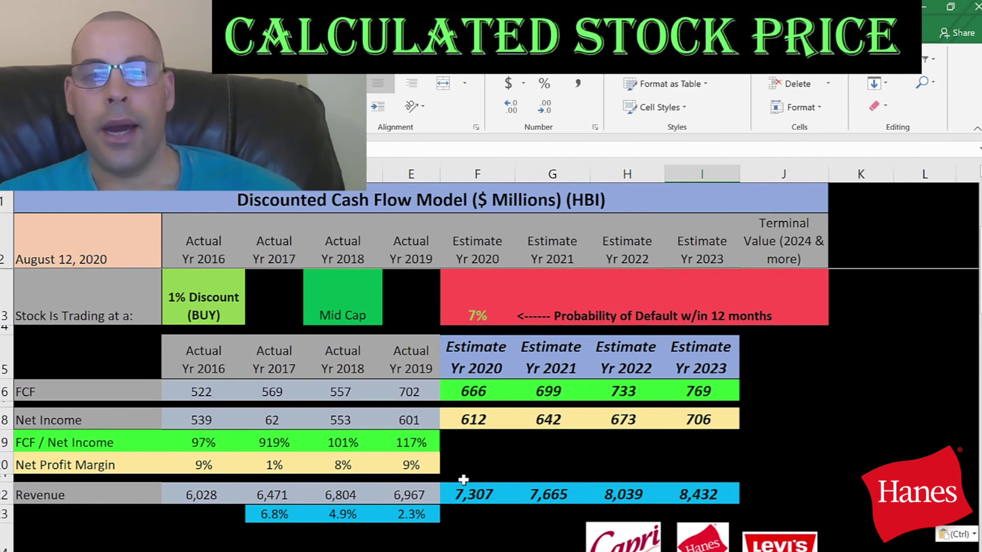
Compare 2020–2023 projected revenue with actual revenue of 6,967, 6,804, 6,471 and 6,028
{"action": "left_click_drag", "start_coordinate": [470, 494], "coordinate": [699, 494]}
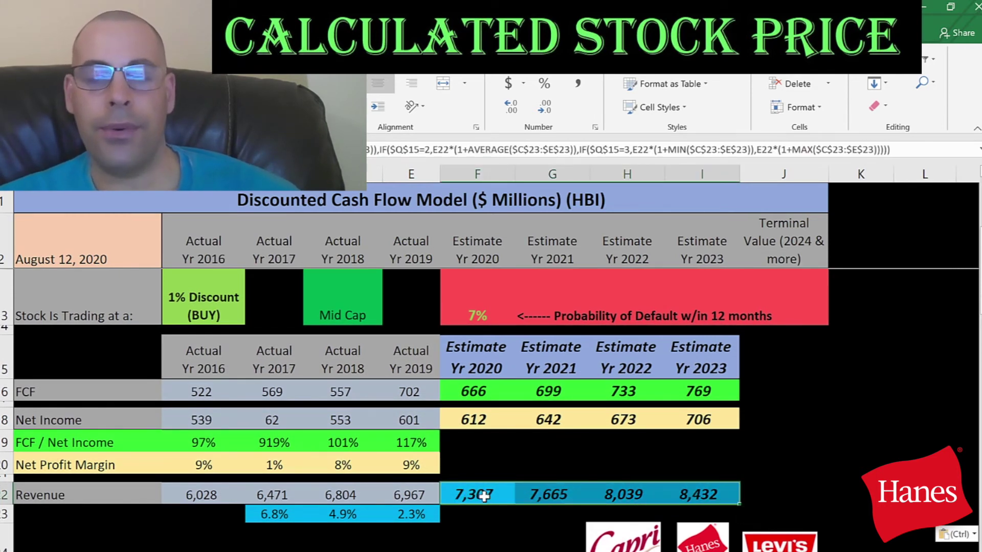
{"action": "left_click", "coordinate": [407, 495]}
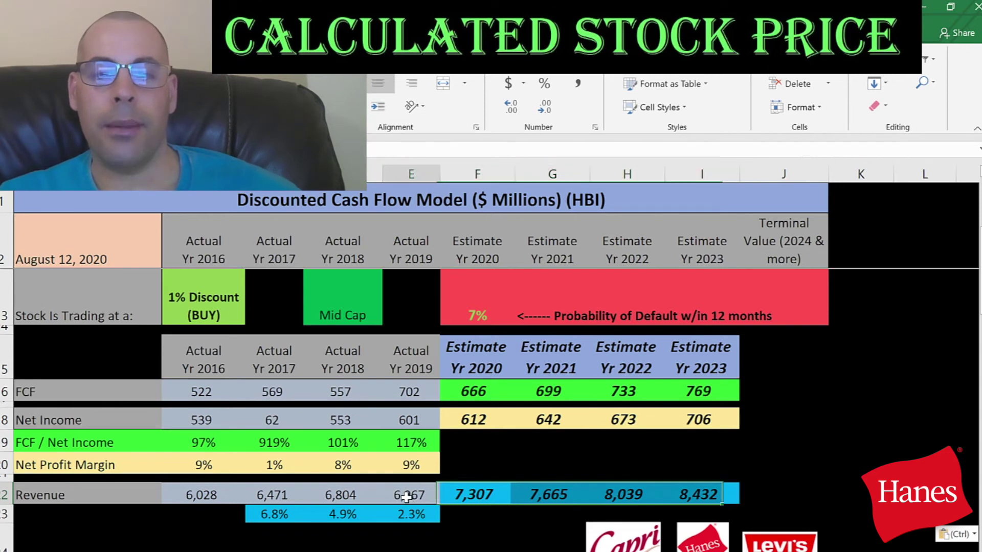
{"action": "left_click", "coordinate": [340, 496]}
{"action": "left_click", "coordinate": [266, 496]}
{"action": "left_click", "coordinate": [175, 496]}
Review the 6.8%, 4.9% and 2.3% growth rates and the 2020 projected revenue formula
{"action": "left_click_drag", "start_coordinate": [410, 515], "coordinate": [247, 518]}
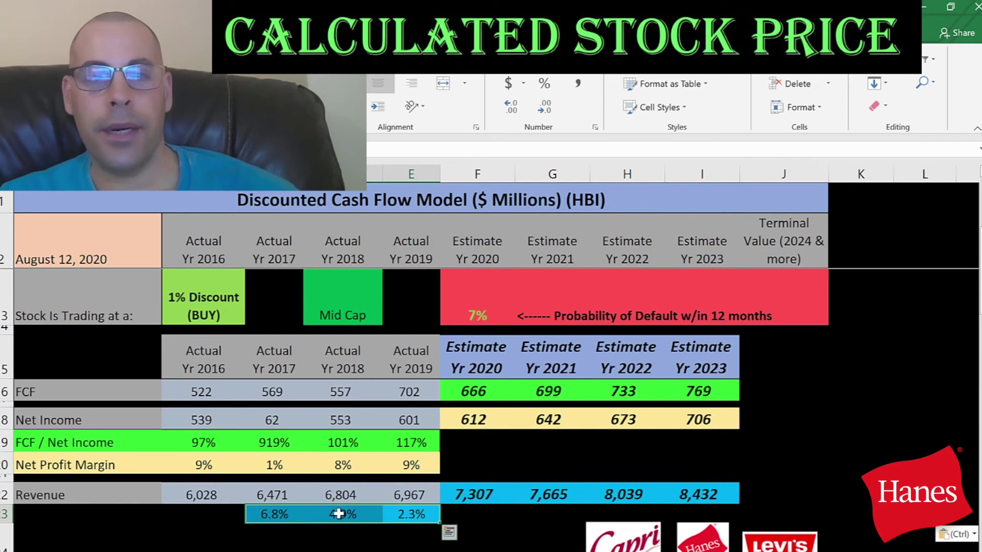
{"action": "key", "text": "Left"}
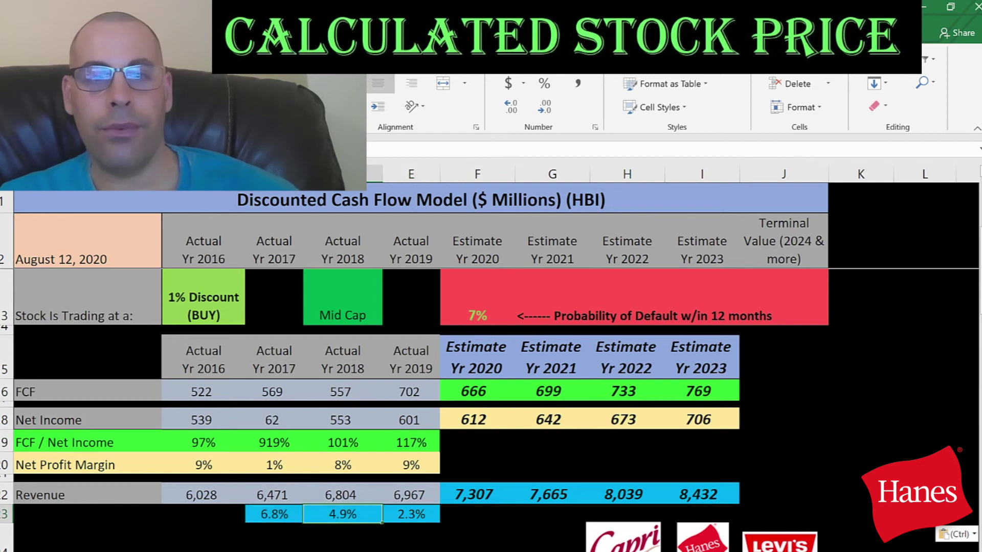
{"action": "left_click", "coordinate": [410, 517]}
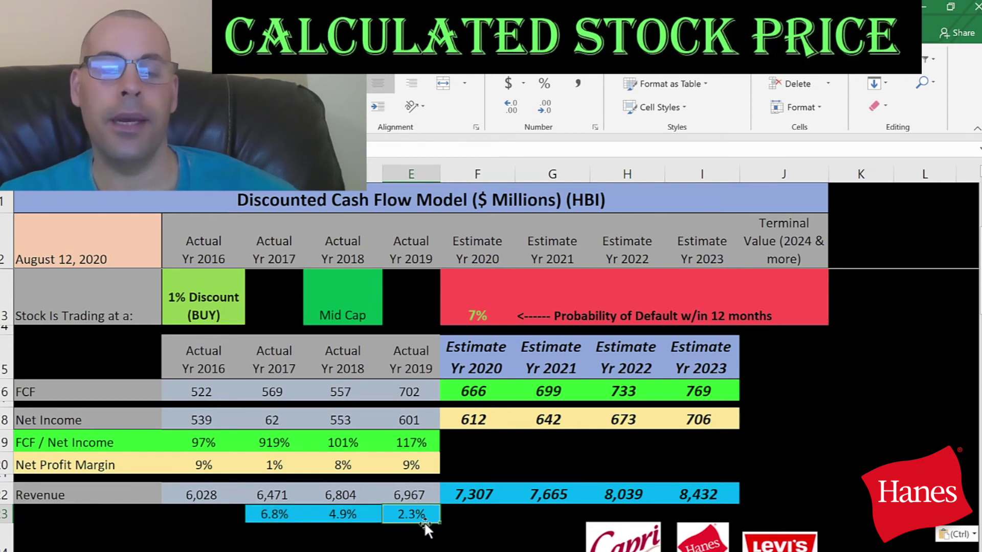
{"action": "left_click", "coordinate": [345, 521]}
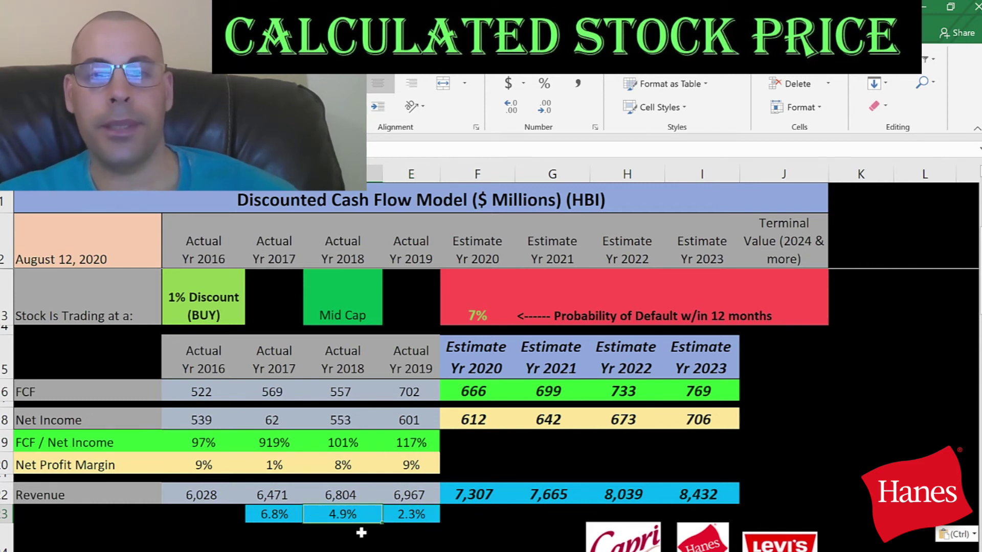
{"action": "left_click", "coordinate": [471, 494]}
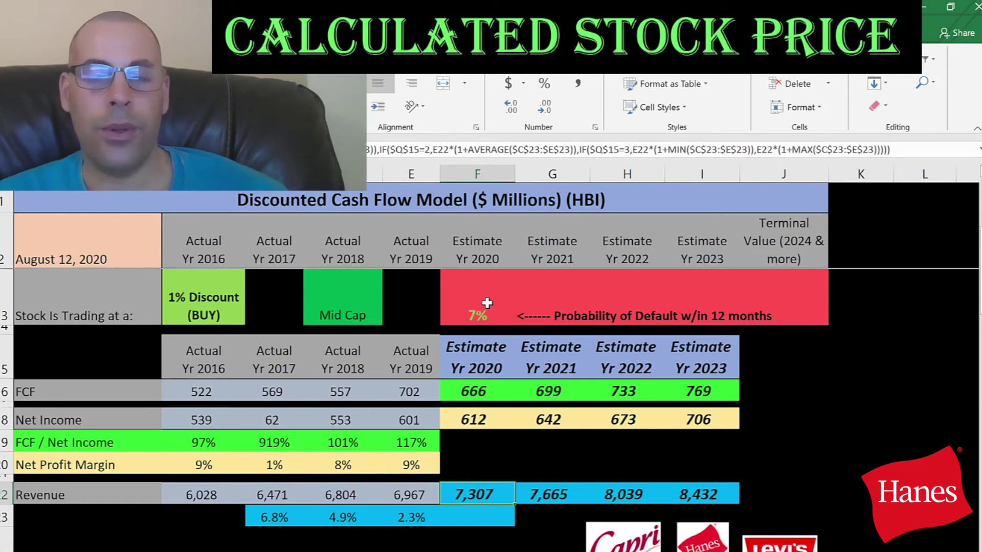
Enter =E22*(1+D23) in F23, growing 2019 revenue by 4.9% to 7,307
{"action": "key", "text": "Down"}
{"action": "type", "text": "="}
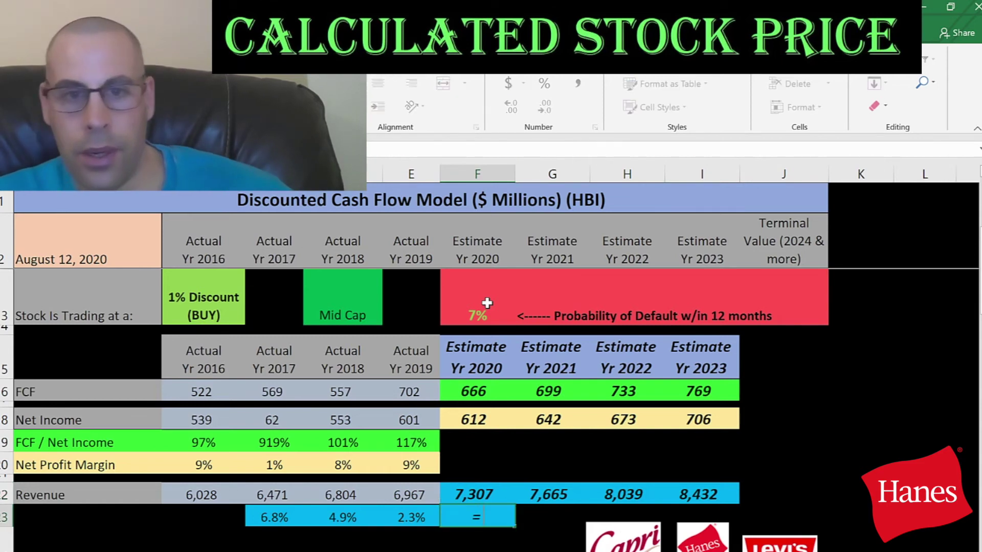
{"action": "key", "text": "Up"}
{"action": "key", "text": "Left"}
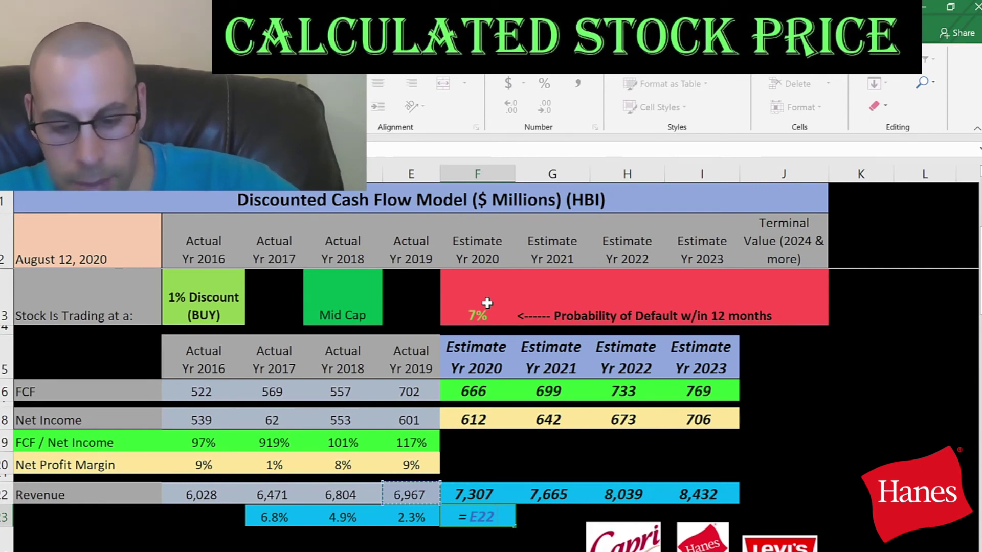
{"action": "type", "text": "*"}
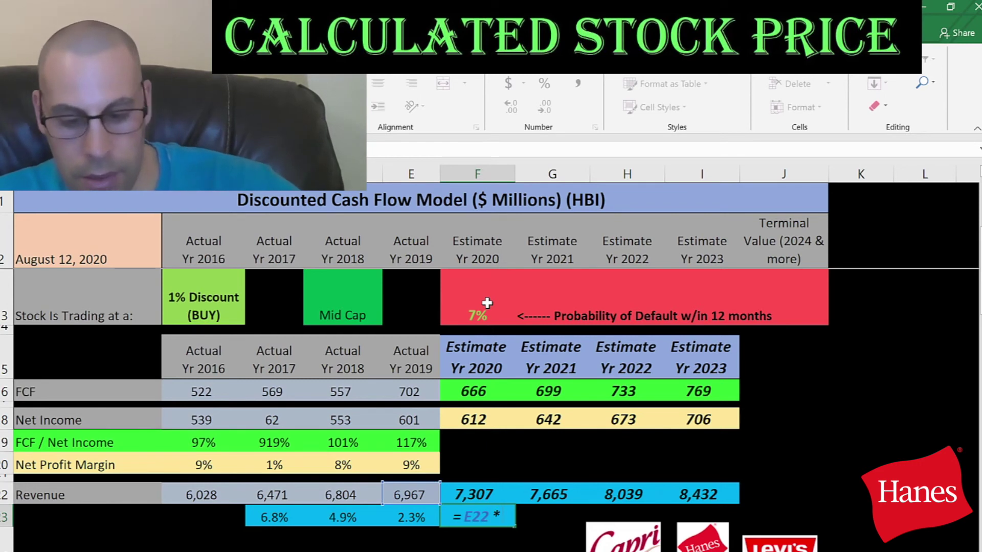
{"action": "type", "text": "(1+"}
{"action": "key", "text": "Left"}
{"action": "key", "text": "Left"}
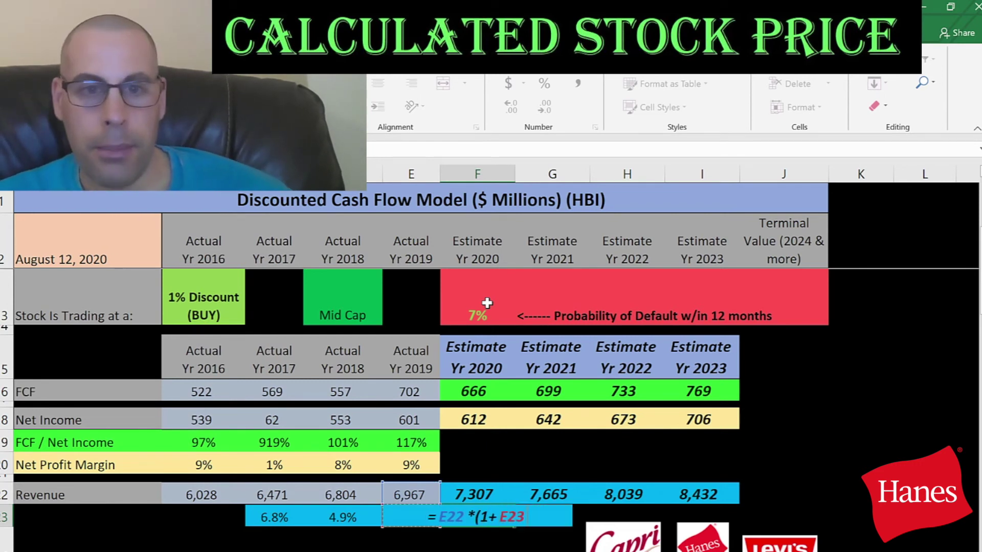
{"action": "type", "text": ")"}
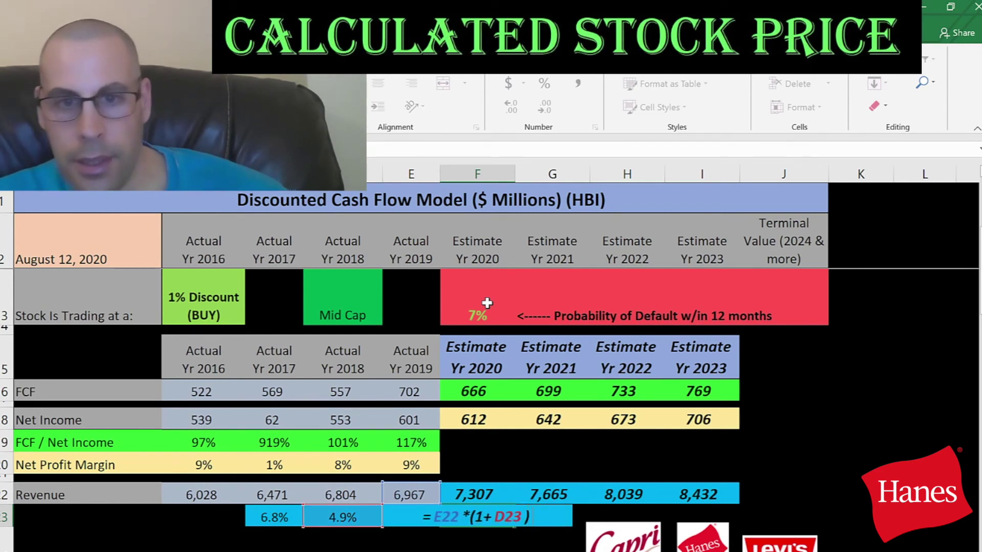
{"action": "key", "text": "Return"}
{"action": "key", "text": "Up"}
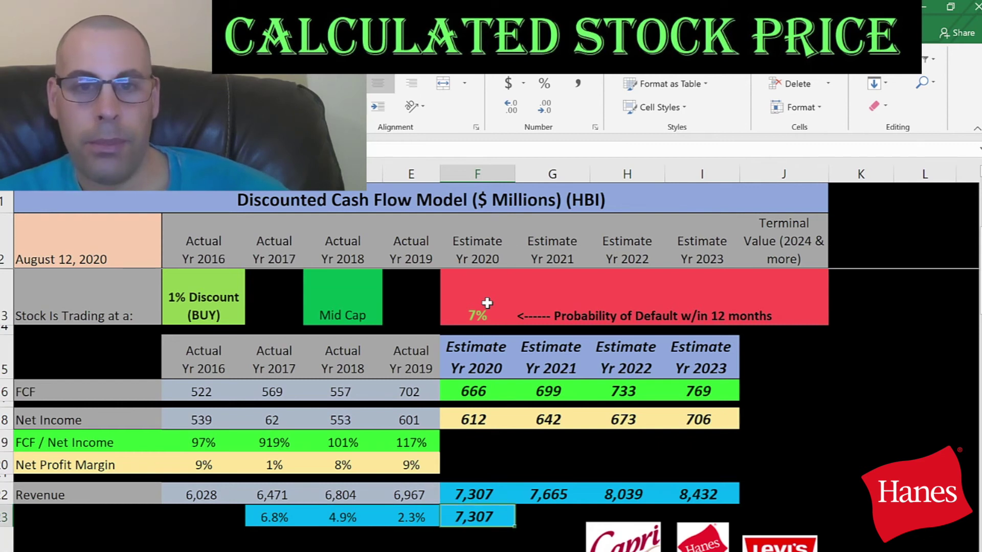